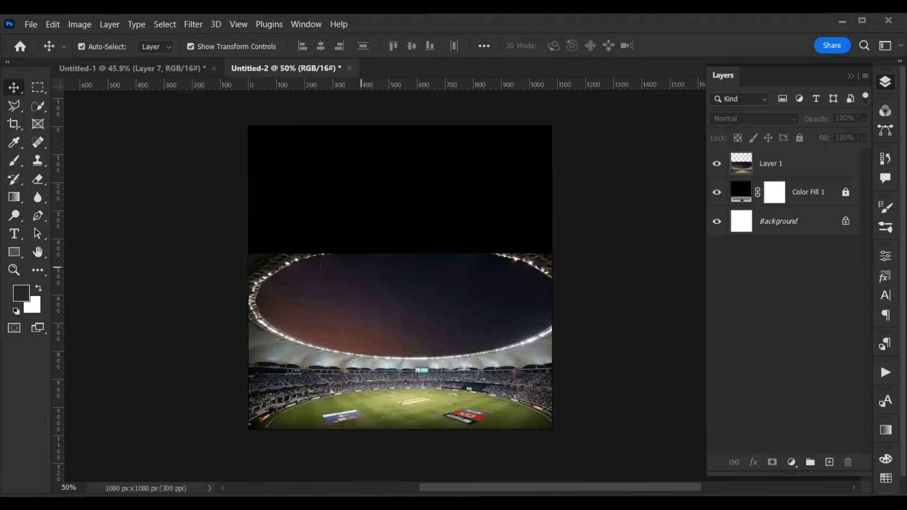
# Place the copied red rectangle frame over the canvas's upper right half and thin its stroke to 7.41 px.
pyautogui.click(362, 268)
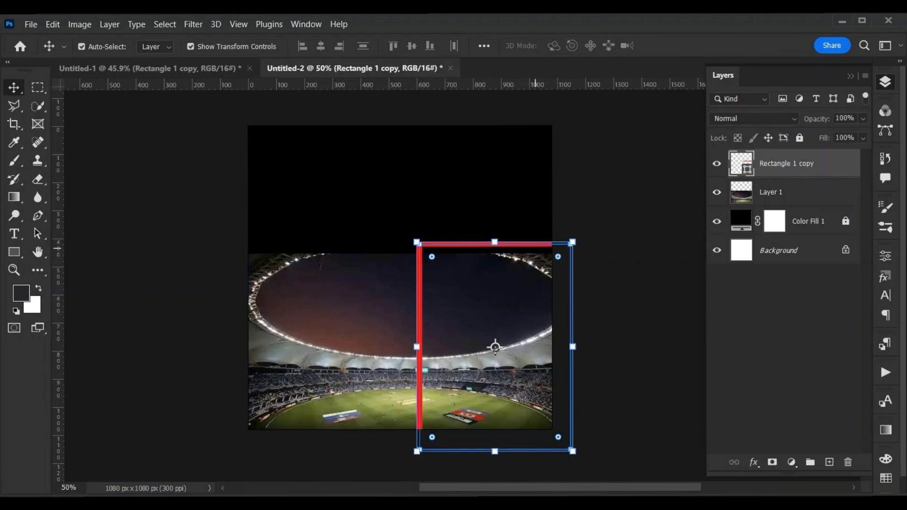
pyautogui.moveTo(492, 344); pyautogui.dragTo(476, 228)
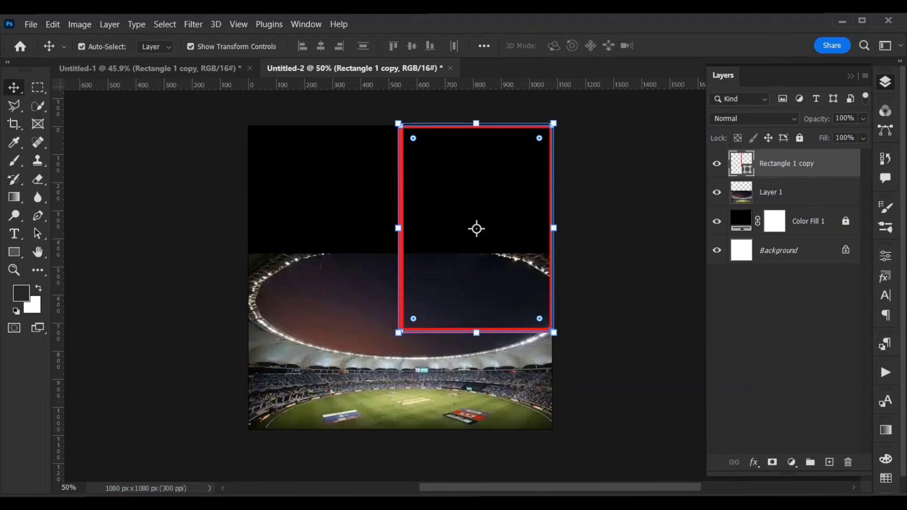
pyautogui.click(886, 256)
pyautogui.click(753, 420)
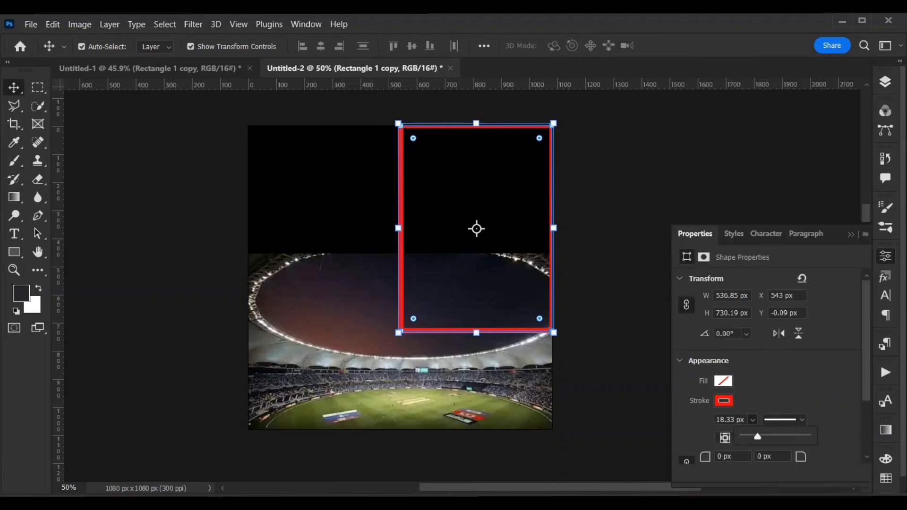
pyautogui.moveTo(758, 437); pyautogui.dragTo(754, 437)
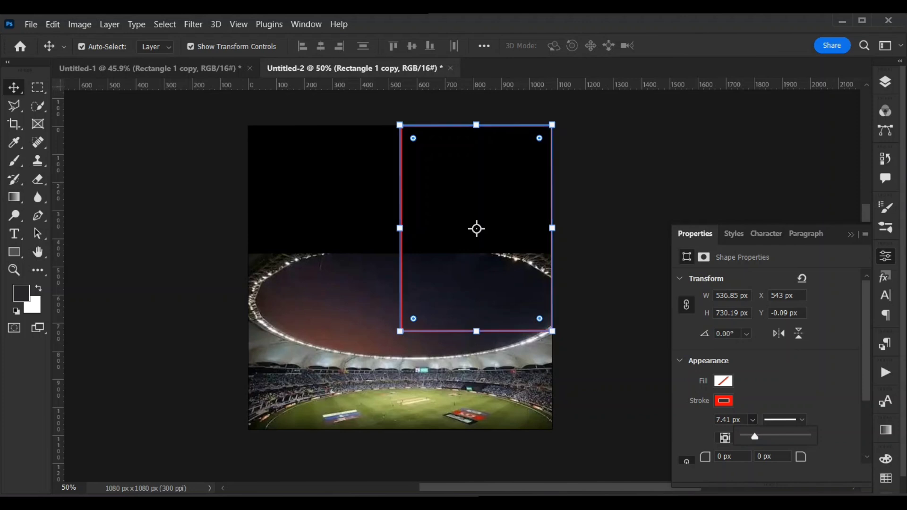
pyautogui.click(851, 235)
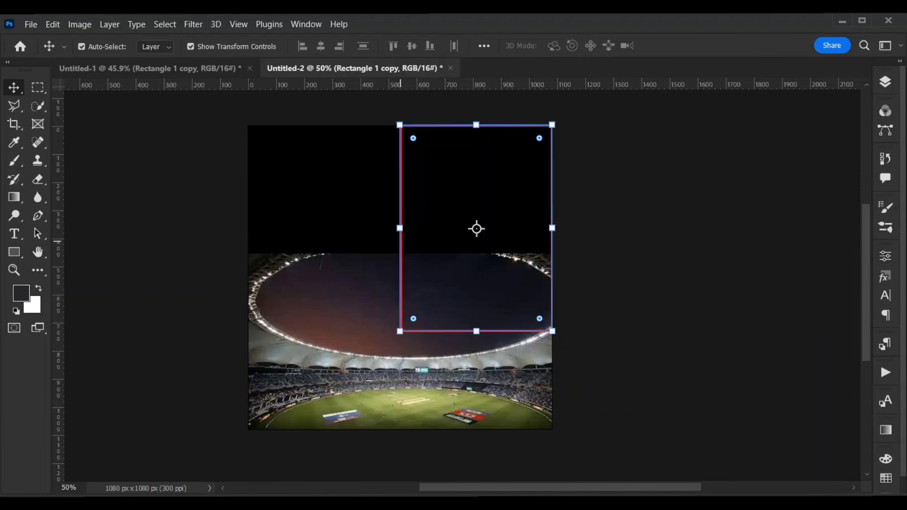
# Duplicate the red rectangle frame and place the copy over the canvas's upper left half, beside the original.
pyautogui.click(885, 82)
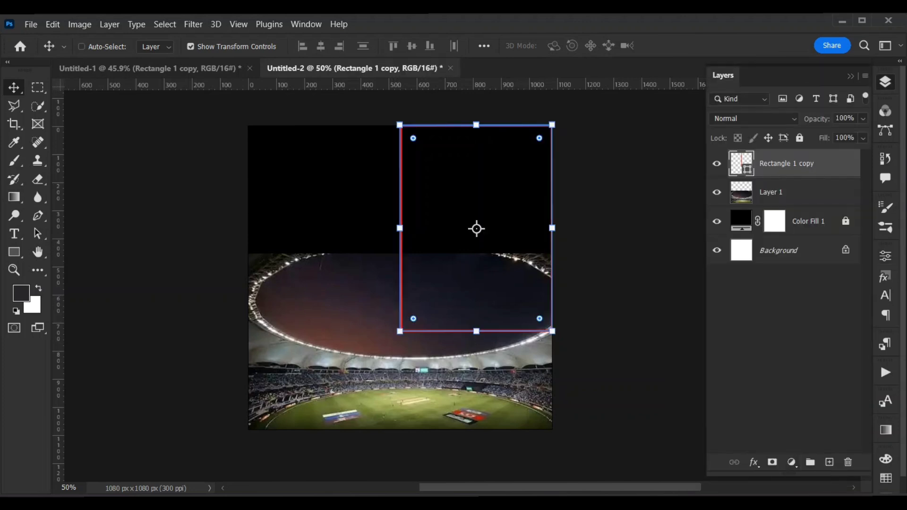
pyautogui.hotkey('ctrl', 'j')
pyautogui.click(851, 76)
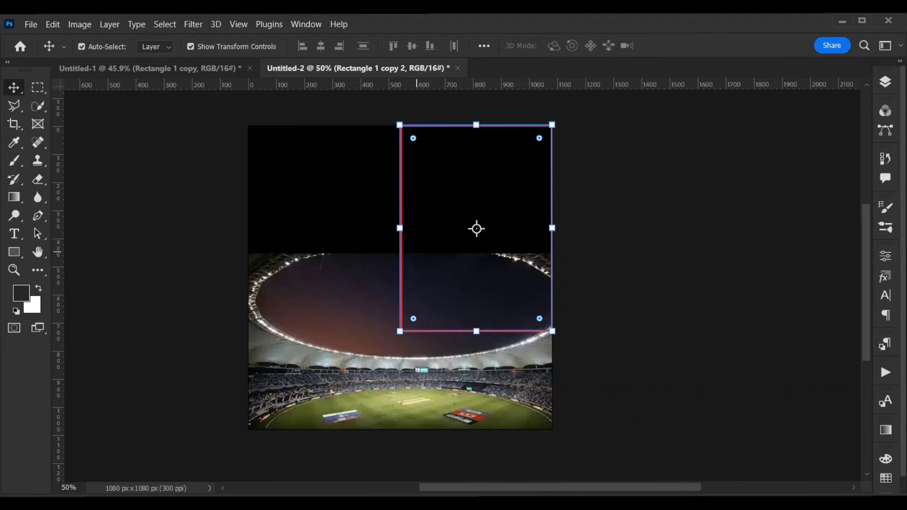
pyautogui.moveTo(402, 245); pyautogui.dragTo(252, 240)
pyautogui.click(652, 325)
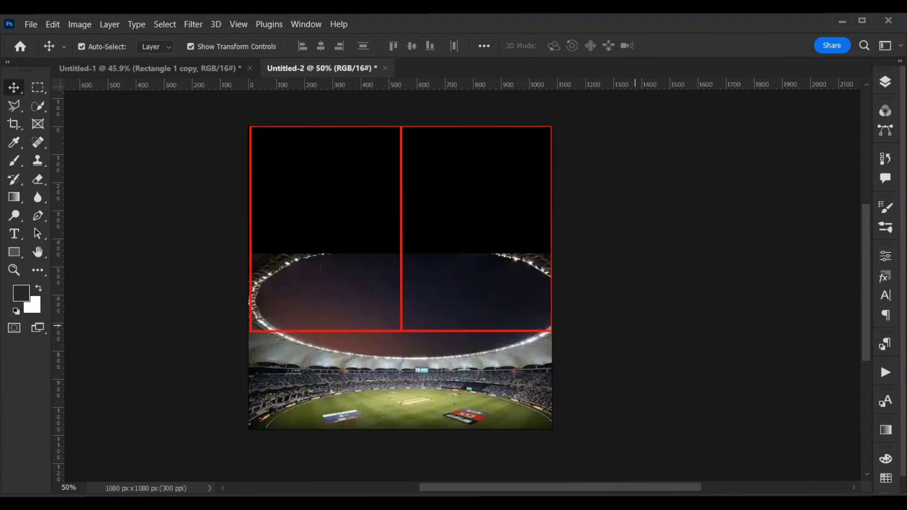
# Bring the stadium photo layer to the top of the layer stack and shift it left so it sits centred horizontally.
pyautogui.click(357, 375)
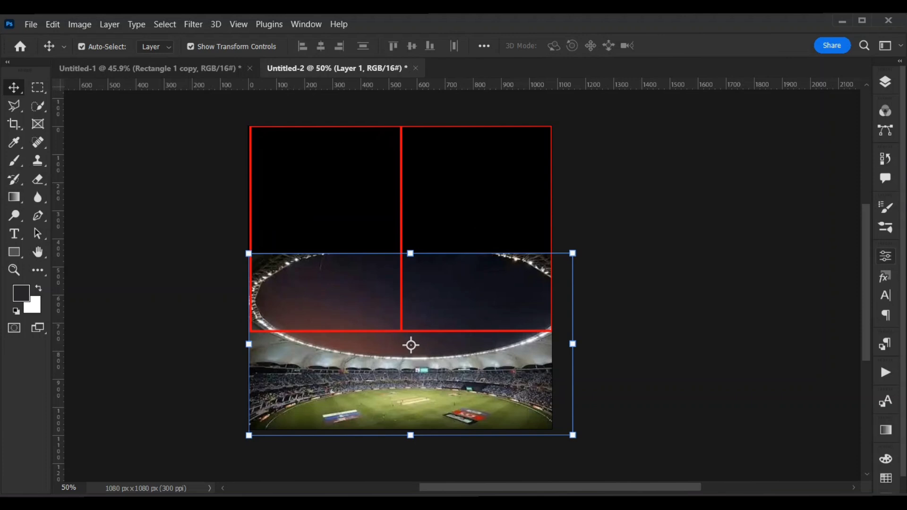
pyautogui.click(886, 82)
pyautogui.moveTo(784, 221); pyautogui.dragTo(784, 156)
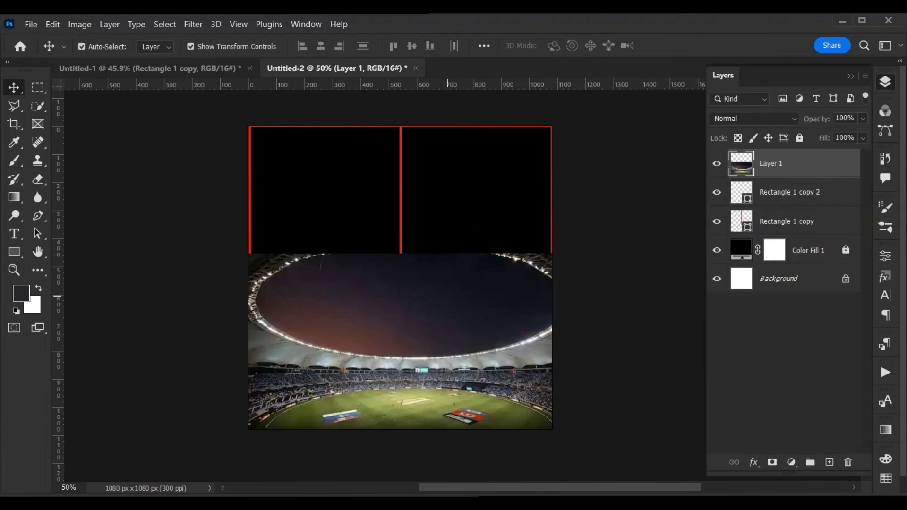
pyautogui.moveTo(448, 297); pyautogui.dragTo(438, 296)
pyautogui.press('Left')
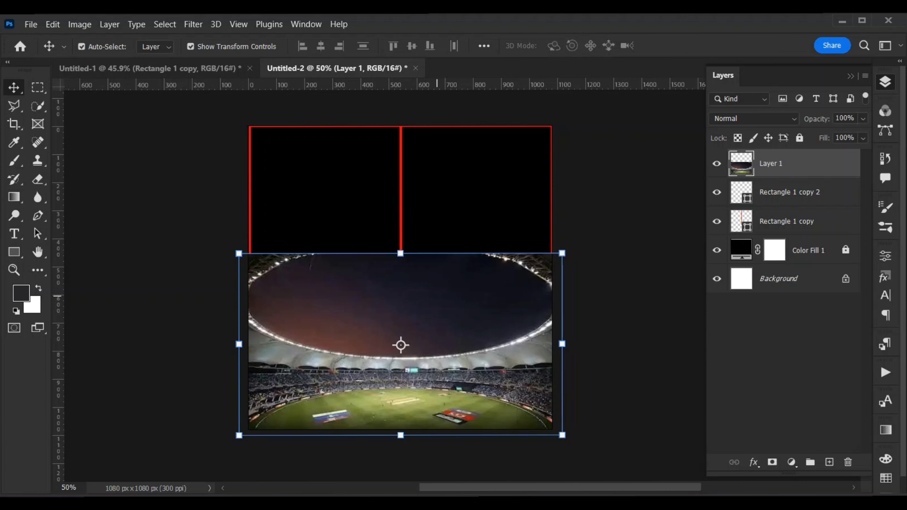
pyautogui.click(622, 216)
# Copy the India player with the raised fist from Untitled-1 into the left frame of Untitled-2.
pyautogui.click(152, 69)
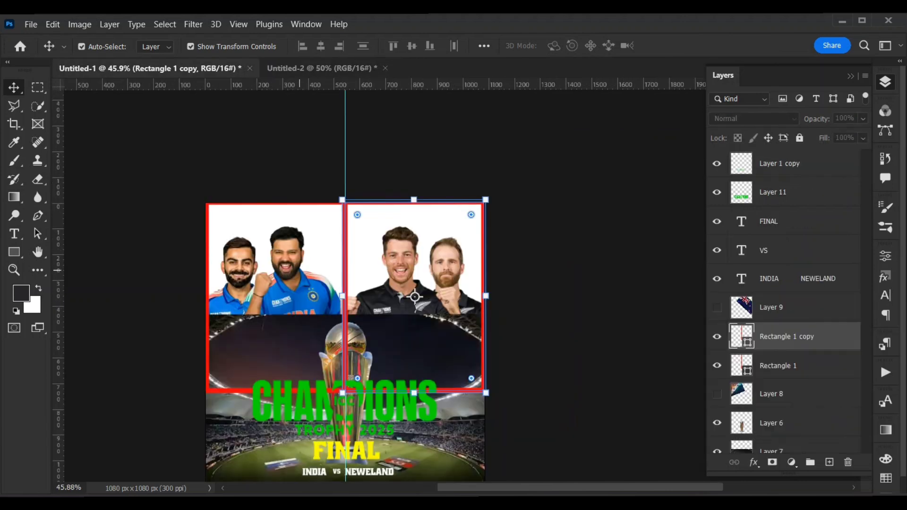
pyautogui.moveTo(304, 235); pyautogui.dragTo(329, 163)
pyautogui.moveTo(329, 260); pyautogui.dragTo(352, 276)
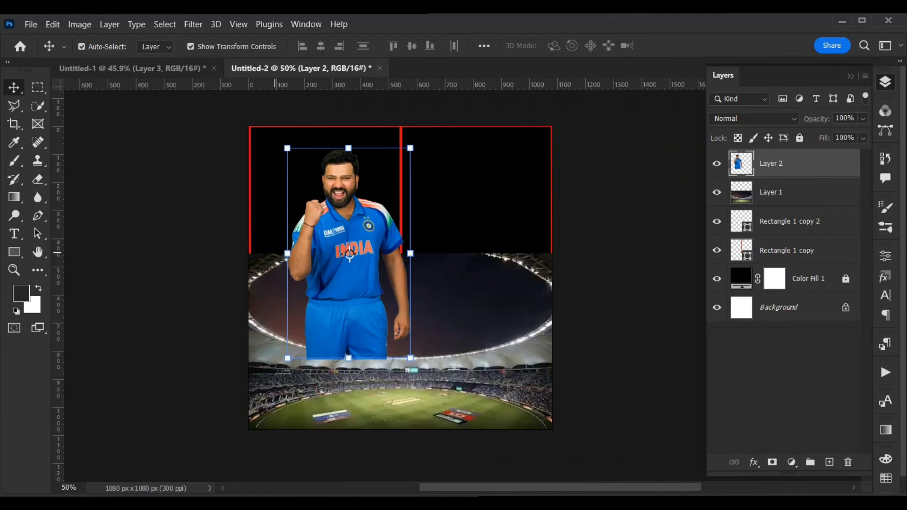
pyautogui.click(218, 105)
# Copy the other India player from Untitled-1 to the left edge of Untitled-2 and order his layer below Layer 2.
pyautogui.click(180, 69)
pyautogui.click(173, 254)
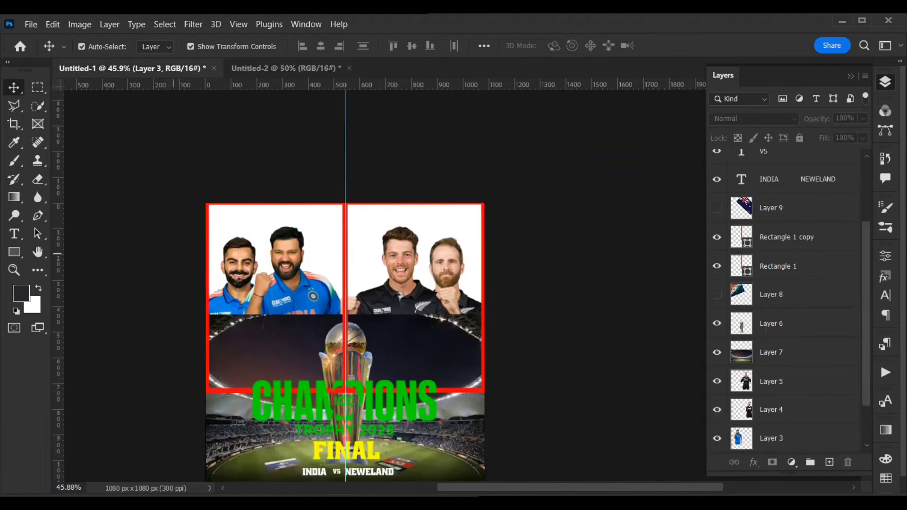
pyautogui.moveTo(243, 252); pyautogui.dragTo(278, 159)
pyautogui.moveTo(285, 270); pyautogui.dragTo(284, 284)
pyautogui.moveTo(780, 164); pyautogui.dragTo(780, 205)
# Scale down the India player on Layer 3 slightly, keeping his proportions.
pyautogui.hotkey('ctrl', 't')
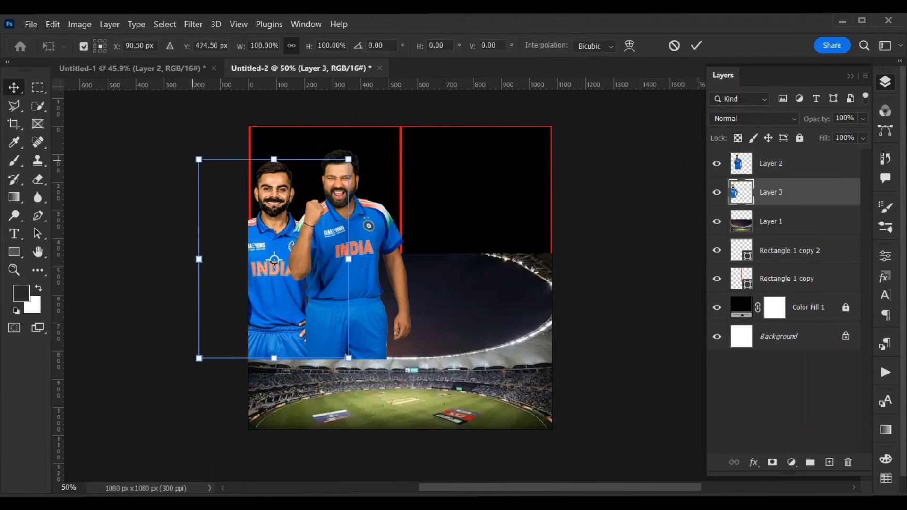
pyautogui.moveTo(199, 160); pyautogui.dragTo(211, 175)
pyautogui.press('Return')
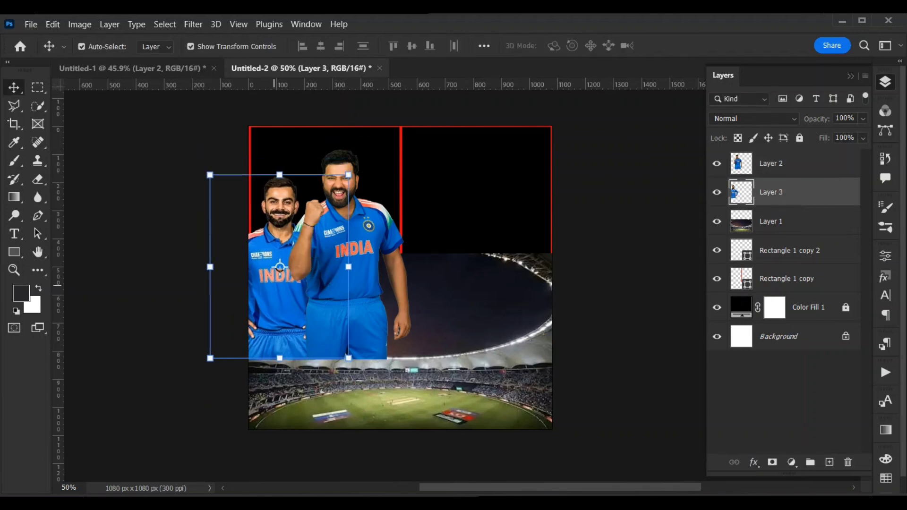
# Copy the New Zealand player with raised fists from Untitled-1 into the right frame, scale him down slightly and order his layer on top.
pyautogui.click(186, 69)
pyautogui.moveTo(394, 231); pyautogui.dragTo(484, 307)
pyautogui.moveTo(536, 139); pyautogui.dragTo(531, 151)
pyautogui.press('Return')
pyautogui.moveTo(770, 186); pyautogui.dragTo(770, 159)
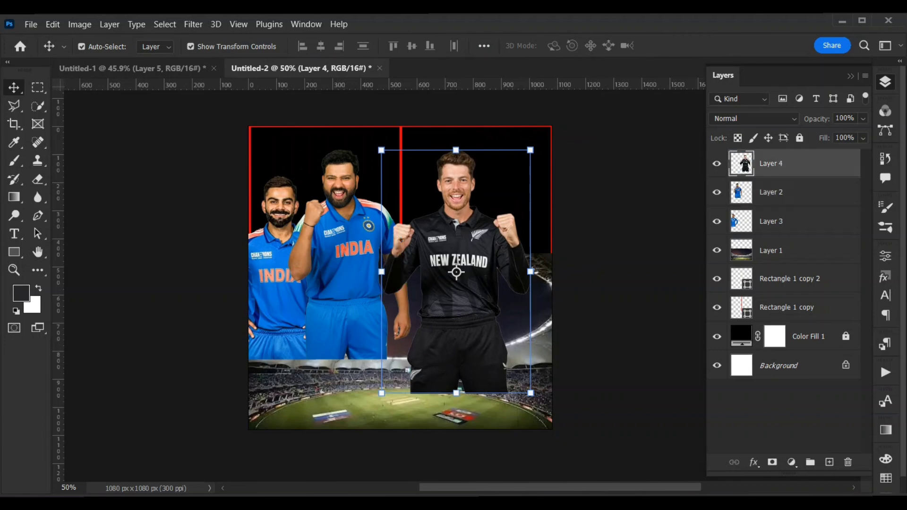
# Copy the second New Zealand player from Untitled-1 to the right edge of Untitled-2, with his layer directly below Layer 4.
pyautogui.click(135, 69)
pyautogui.moveTo(453, 272); pyautogui.dragTo(487, 250)
pyautogui.moveTo(494, 287); pyautogui.dragTo(524, 324)
pyautogui.moveTo(530, 284); pyautogui.dragTo(530, 291)
pyautogui.moveTo(770, 163); pyautogui.dragTo(770, 204)
pyautogui.moveTo(496, 266); pyautogui.dragTo(501, 261)
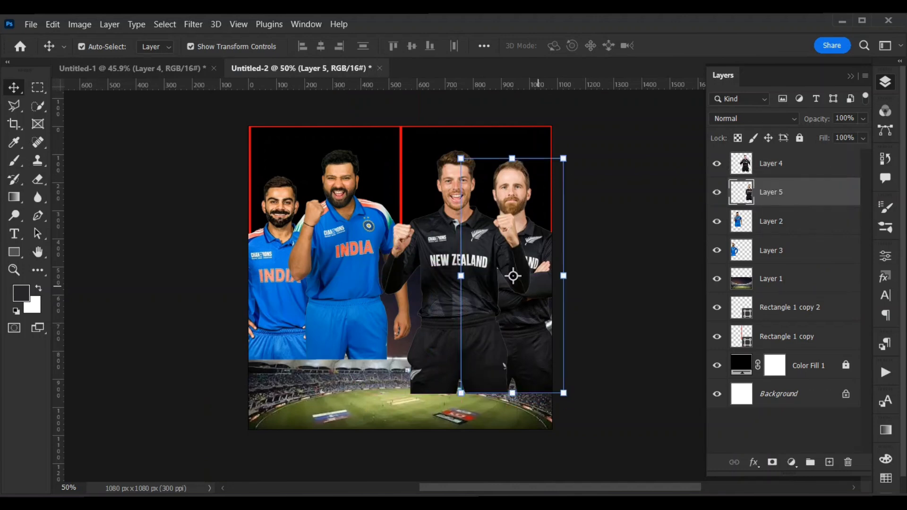
# Nudge the New Zealand player on Layer 5 slightly right and down.
pyautogui.press('Right')
pyautogui.press('Down')
pyautogui.press('Down')
pyautogui.press('Down')
pyautogui.press('Right')
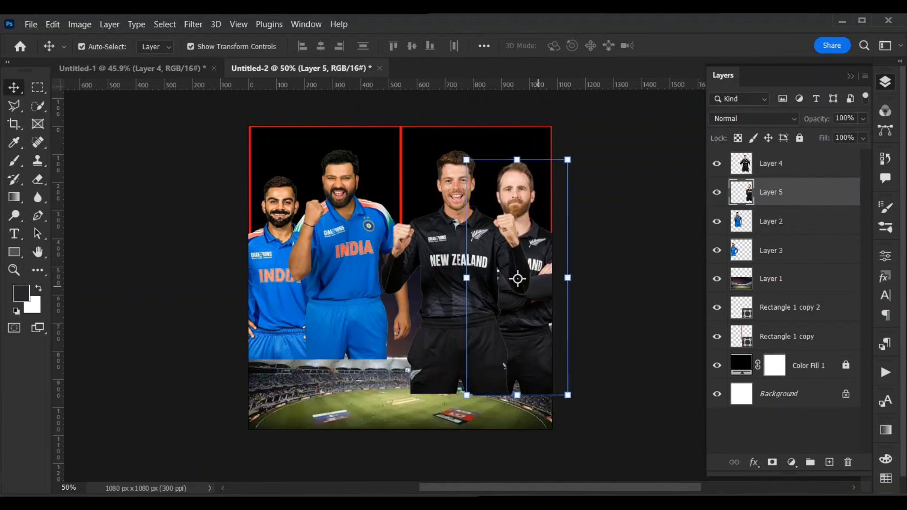
pyautogui.press('Right')
pyautogui.press('Right')
pyautogui.press('Down')
# Scale up the India player on Layer 2 to about 105.56%.
pyautogui.click(345, 341)
pyautogui.moveTo(410, 146); pyautogui.dragTo(419, 133)
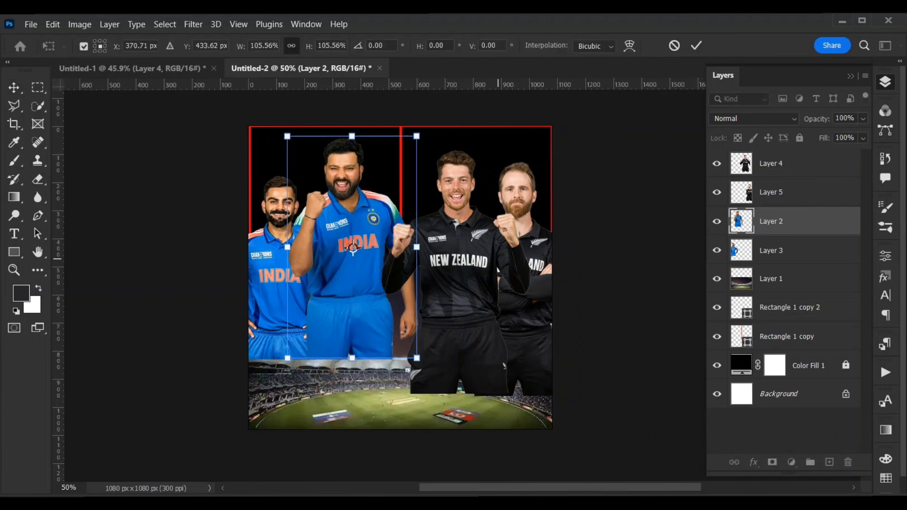
pyautogui.press('Return')
# Scale up the New Zealand player on Layer 4 to about 102.29% and move him slightly up.
pyautogui.click(424, 243)
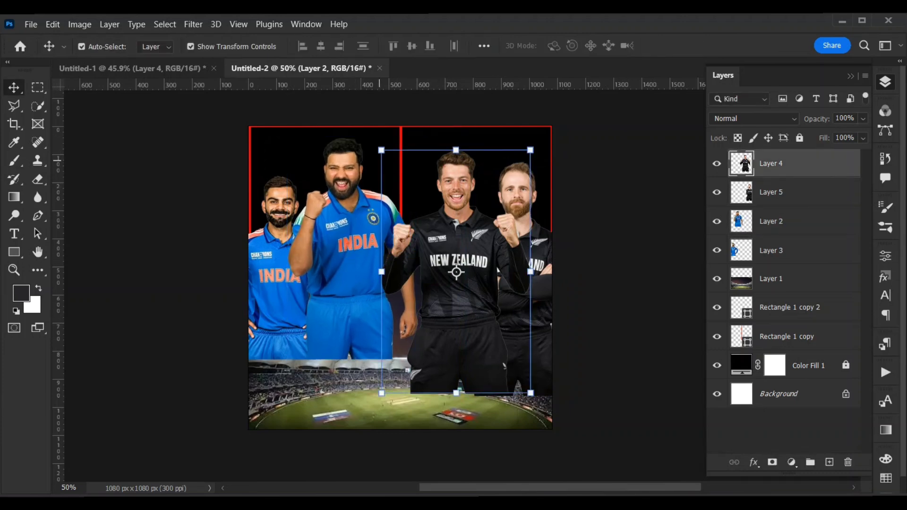
pyautogui.moveTo(381, 149); pyautogui.dragTo(378, 145)
pyautogui.moveTo(459, 257); pyautogui.dragTo(459, 254)
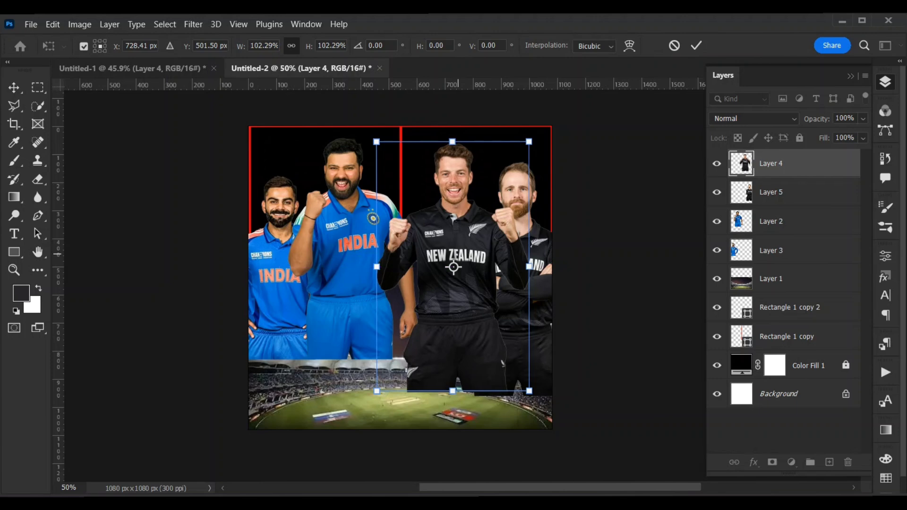
pyautogui.press('Return')
pyautogui.click(680, 277)
# Nudge the New Zealand player on Layer 4 slightly left and down.
pyautogui.click(473, 259)
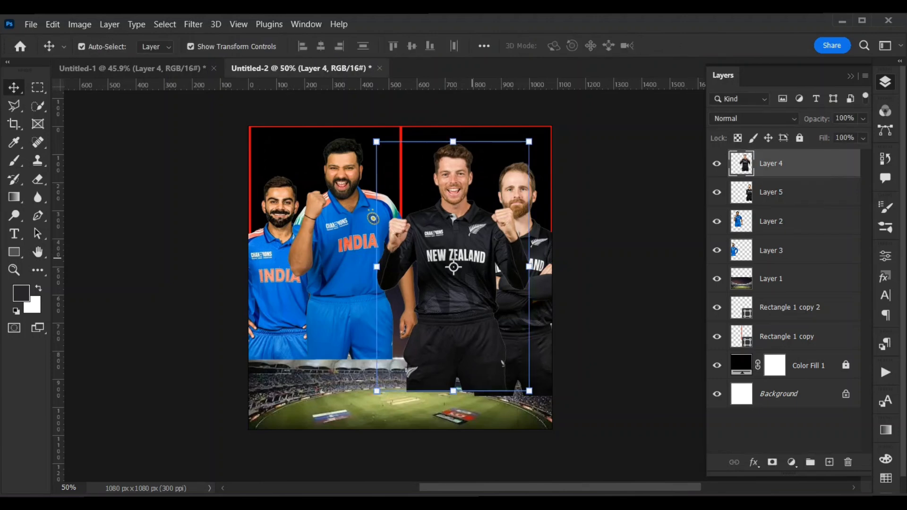
pyautogui.press('Left')
pyautogui.press('Left')
pyautogui.press('Left')
pyautogui.press('Left')
pyautogui.press('Left')
pyautogui.press('Left')
pyautogui.press('Left')
pyautogui.press('Left')
pyautogui.press('Left')
pyautogui.press('Left')
pyautogui.press('Left')
pyautogui.press('Left')
pyautogui.press('Left')
pyautogui.press('Down')
pyautogui.press('Down')
pyautogui.press('Down')
pyautogui.press('Down')
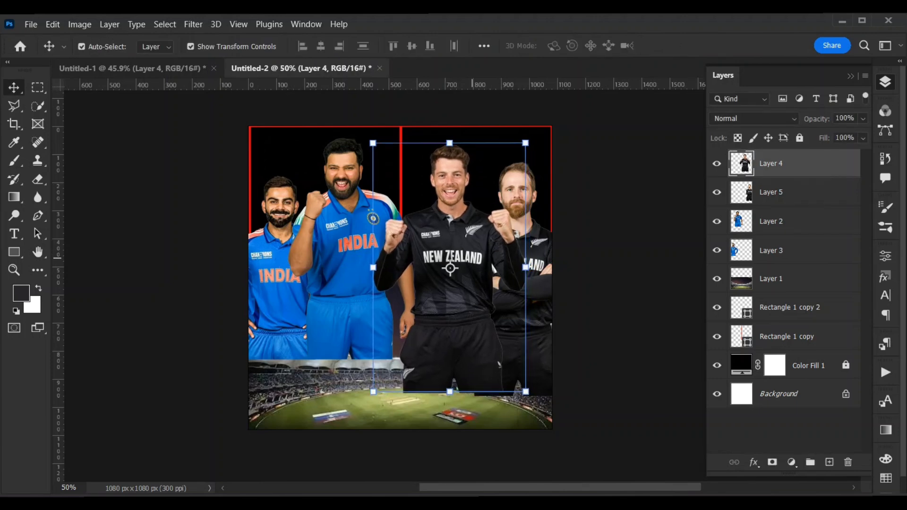
pyautogui.click(610, 251)
# Reorder the layers so the stadium photo sits below both frames and Rectangle 1 copy sits between Layer 5 and Layer 2.
pyautogui.click(337, 249)
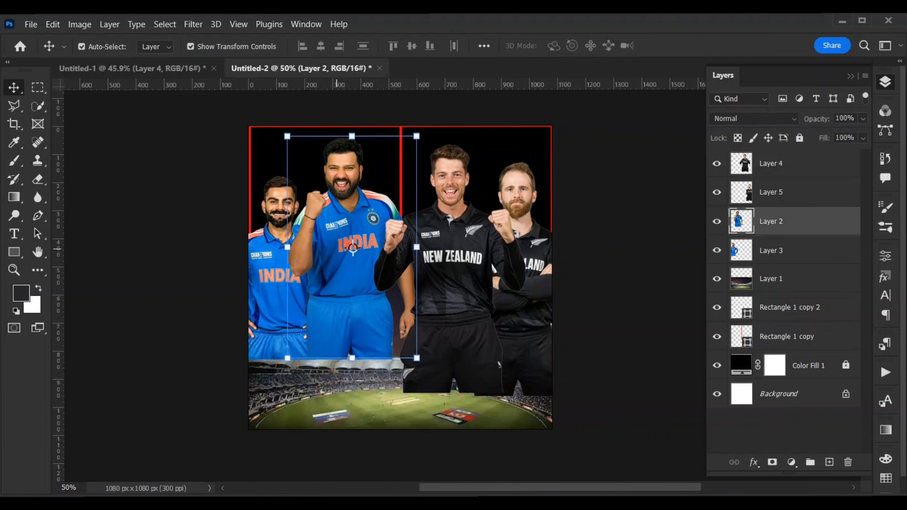
pyautogui.keyDown('shift'); pyautogui.click(314, 248); pyautogui.keyUp('shift')
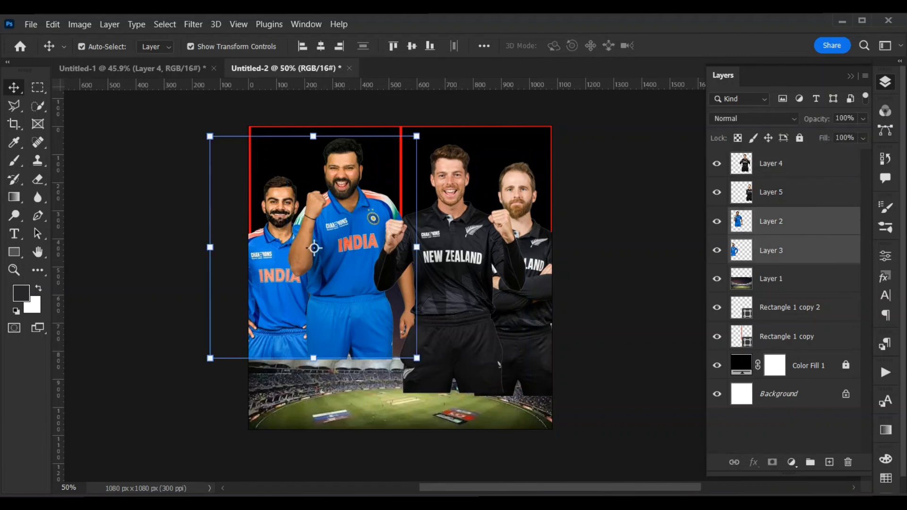
pyautogui.moveTo(777, 280); pyautogui.dragTo(777, 348)
pyautogui.click(777, 251)
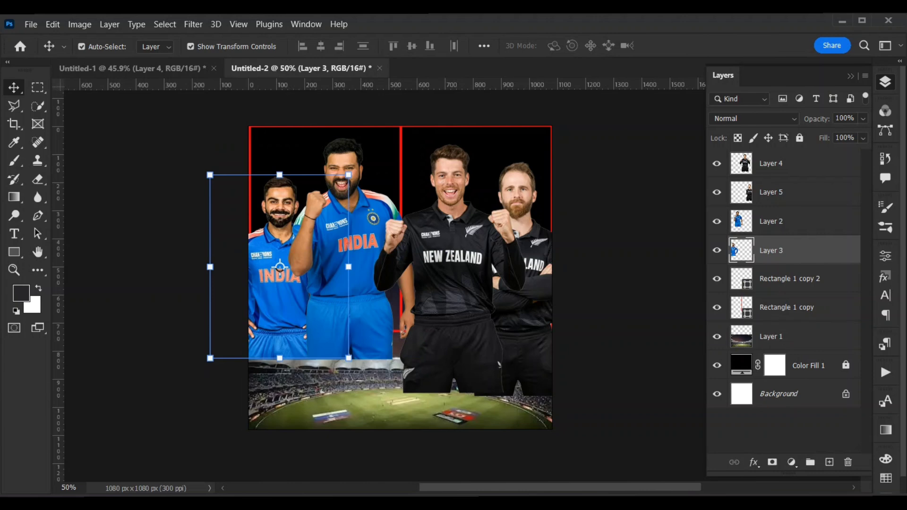
pyautogui.click(777, 279)
pyautogui.moveTo(777, 307); pyautogui.dragTo(777, 207)
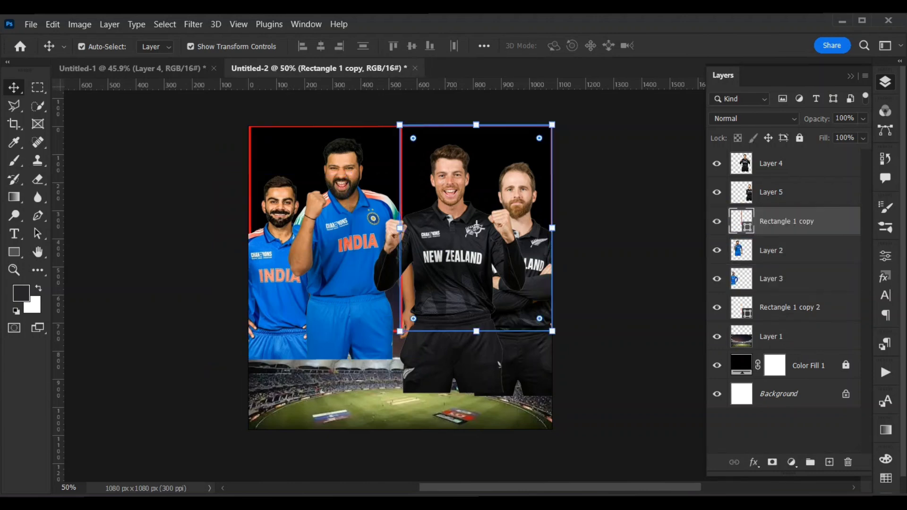
# Try clipping the India player on Layer 3 to Rectangle 1 copy 2, and release the clipping mask.
pyautogui.click(777, 251)
pyautogui.click(790, 308)
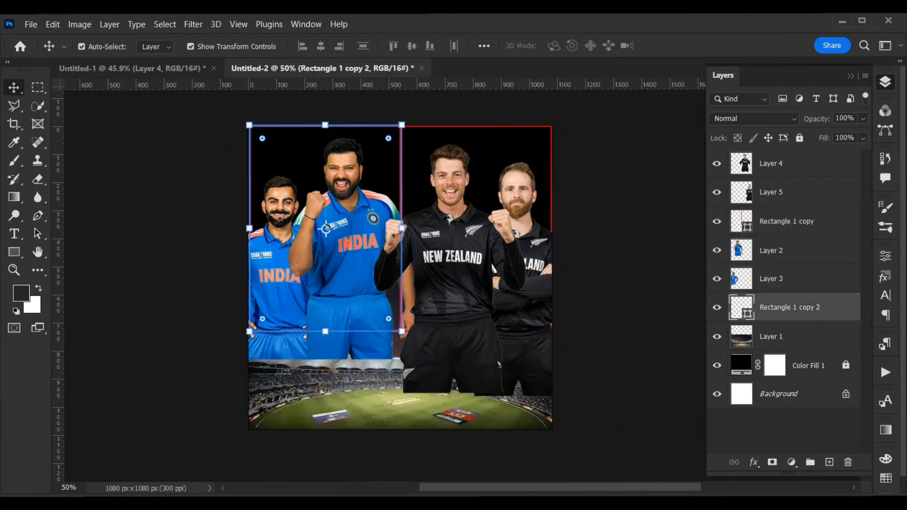
pyautogui.click(777, 279)
pyautogui.hotkey('ctrl', 'alt', 'g')
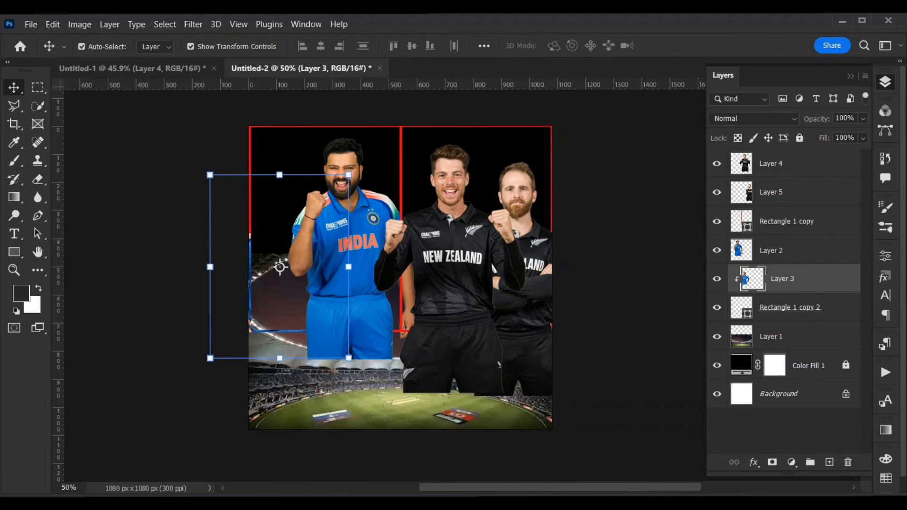
pyautogui.hotkey('ctrl', 'alt', 'g')
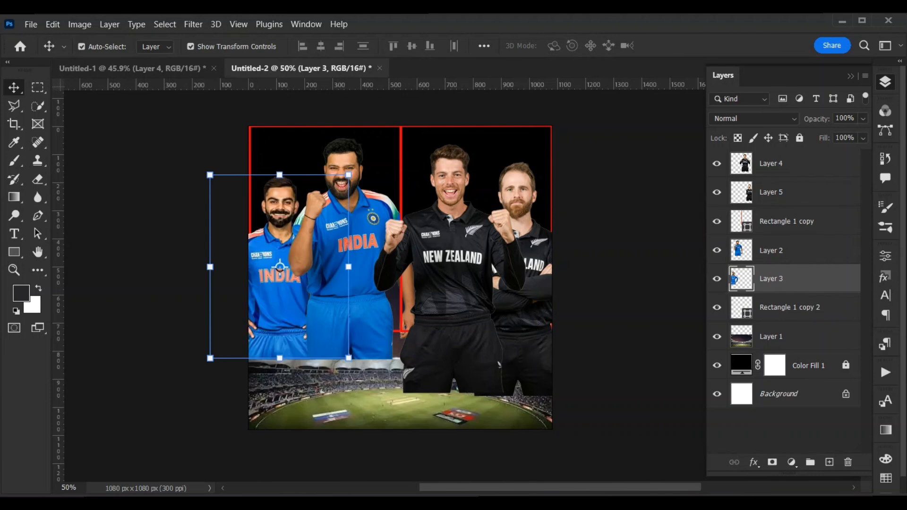
# Check the fill and stroke properties of the Rectangle 1 copy 2 frame.
pyautogui.click(790, 307)
pyautogui.click(885, 256)
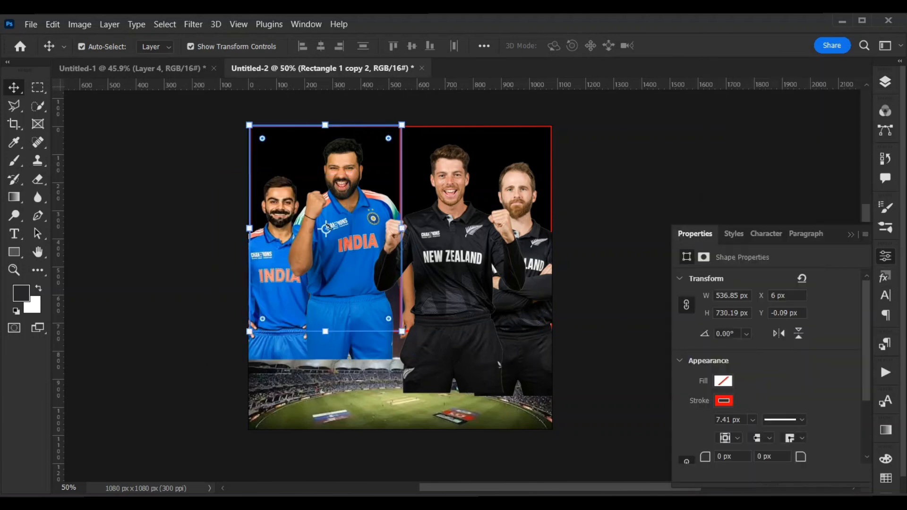
pyautogui.click(709, 188)
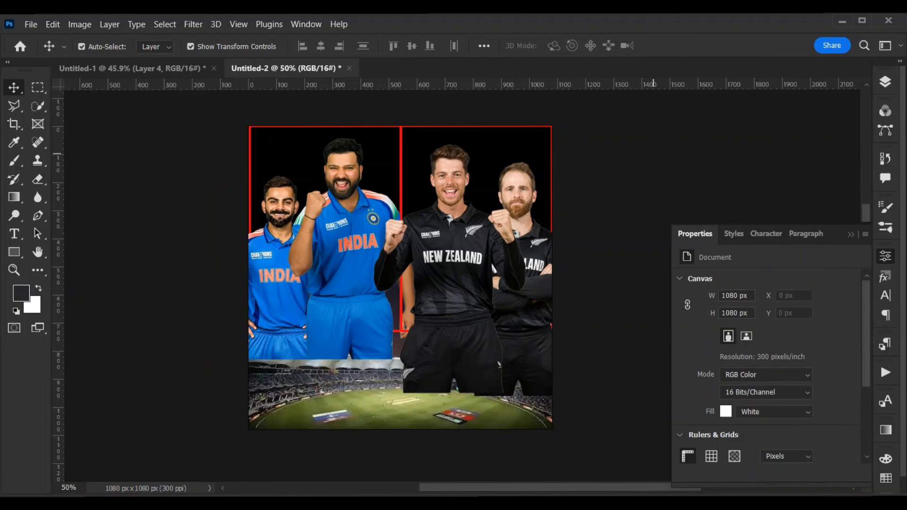
pyautogui.click(886, 256)
# Switch to the Untitled-1 document and show its hidden New Zealand flag layer, Layer 9.
pyautogui.click(132, 69)
pyautogui.click(631, 236)
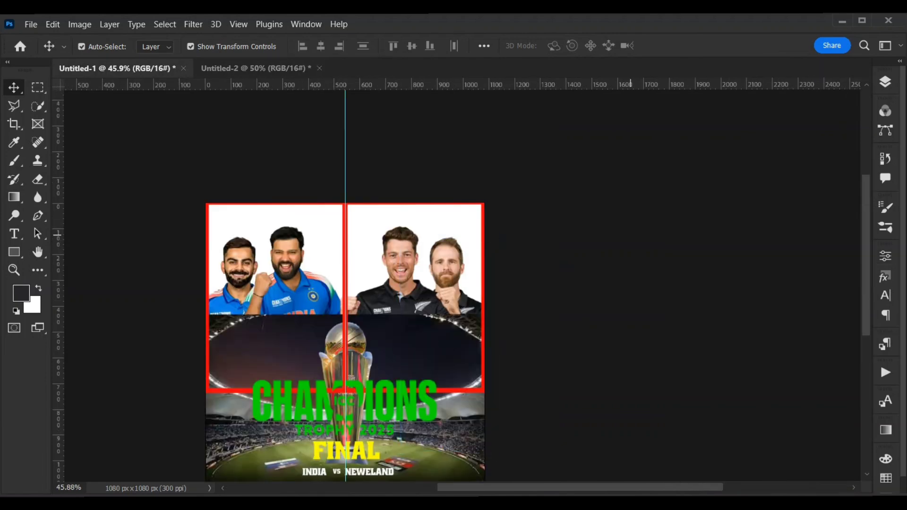
pyautogui.click(886, 82)
pyautogui.click(717, 308)
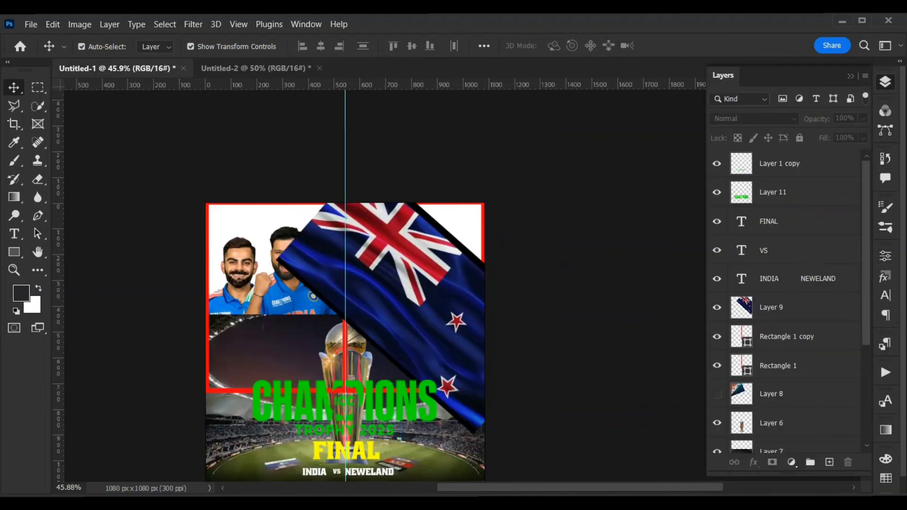
# Show the India flag on Layer 8 in Untitled-1, copy it into Untitled-2 behind the India players, and stack it below Layer 3.
pyautogui.click(717, 394)
pyautogui.moveTo(275, 283); pyautogui.dragTo(338, 262)
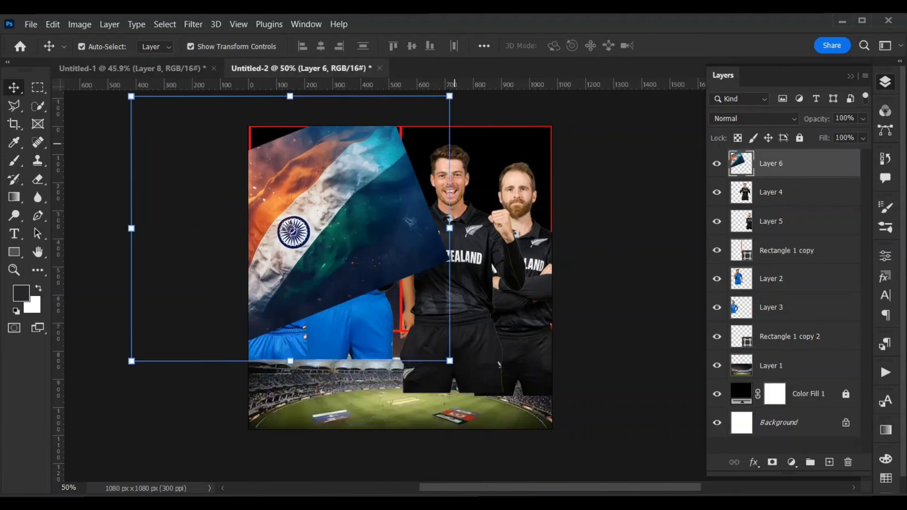
pyautogui.hotkey('ctrl', 't')
pyautogui.moveTo(419, 211)
pyautogui.mouseDown()
pyautogui.moveTo(459, 213)
pyautogui.moveTo(419, 193)
pyautogui.mouseUp()
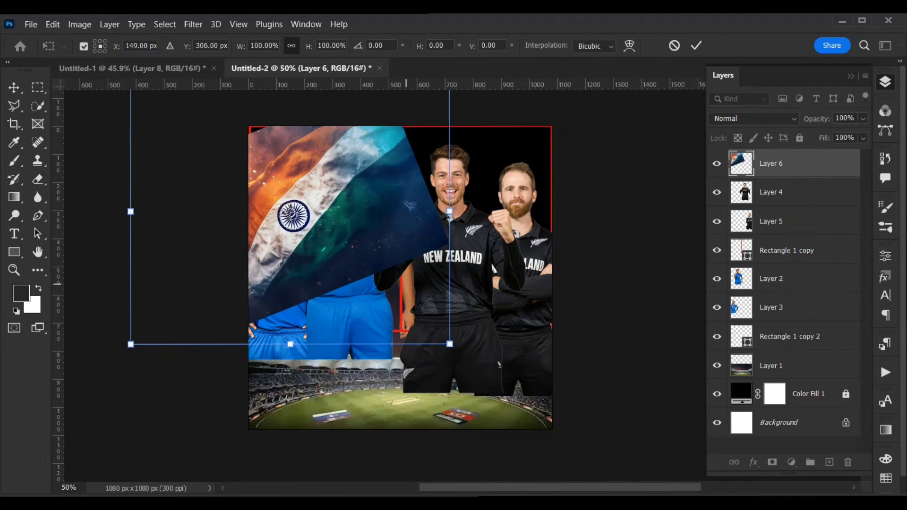
pyautogui.moveTo(346, 248); pyautogui.dragTo(343, 234)
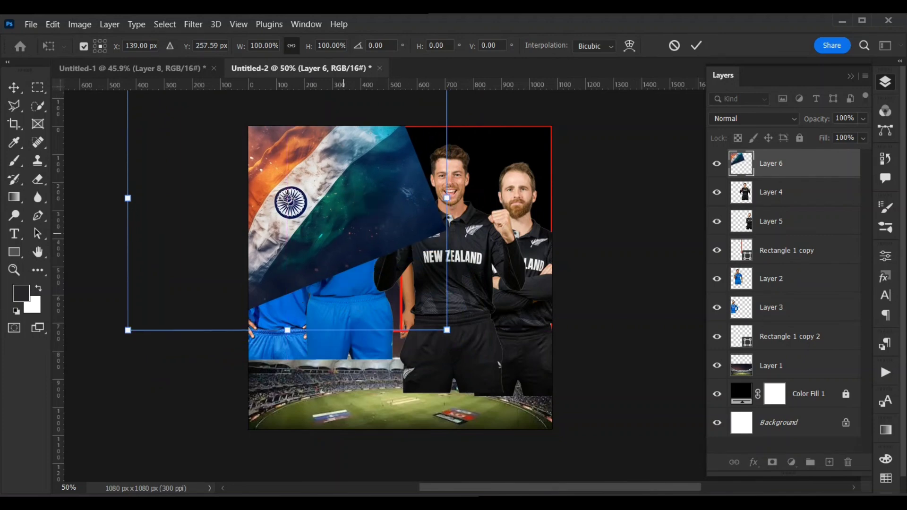
pyautogui.press('Return')
pyautogui.moveTo(780, 164); pyautogui.dragTo(780, 323)
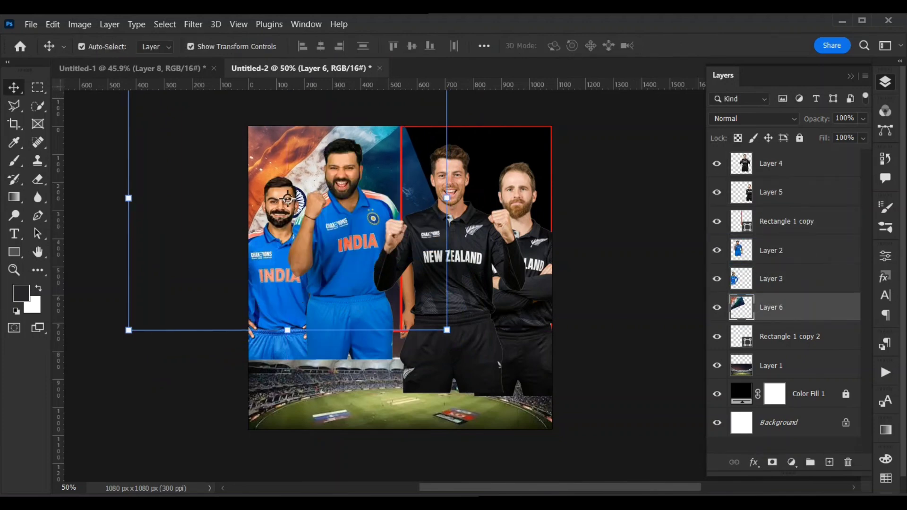
# Nudge both India players on Layer 2 and Layer 3 slightly to the right.
pyautogui.moveTo(353, 246); pyautogui.dragTo(361, 250)
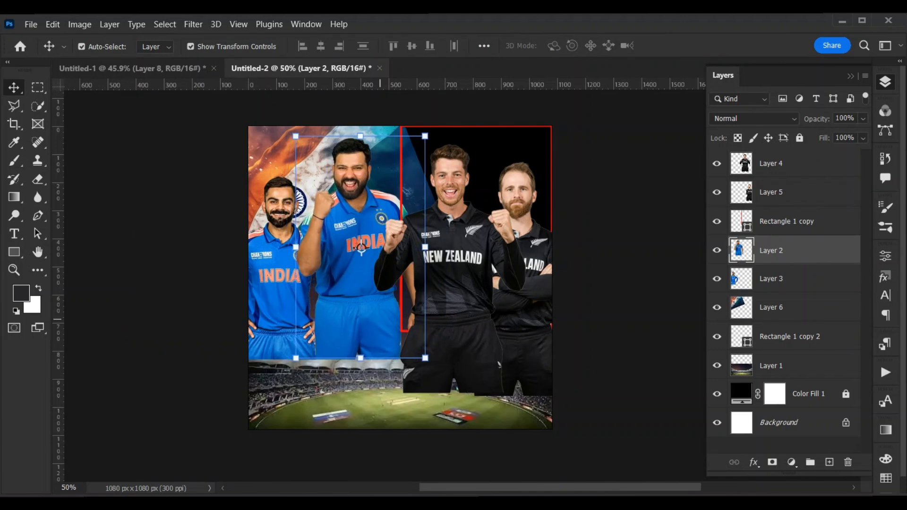
pyautogui.moveTo(262, 283); pyautogui.dragTo(268, 284)
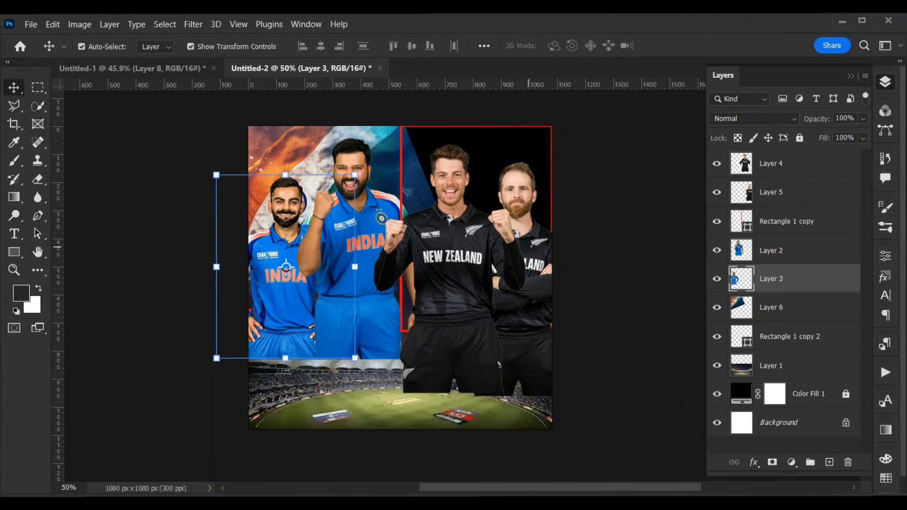
pyautogui.click(583, 256)
# Fill the Rectangle 1 copy 2 frame behind the India players with solid black.
pyautogui.click(788, 337)
pyautogui.click(885, 257)
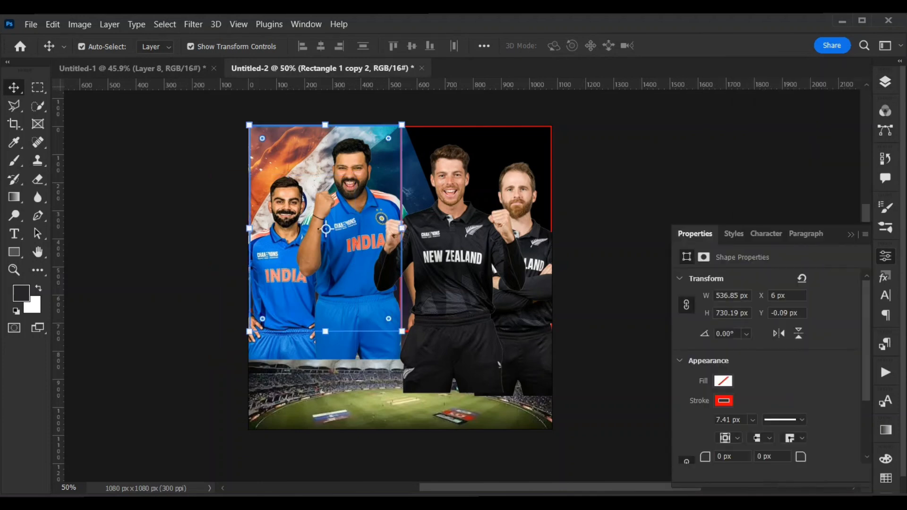
pyautogui.click(723, 381)
pyautogui.click(753, 440)
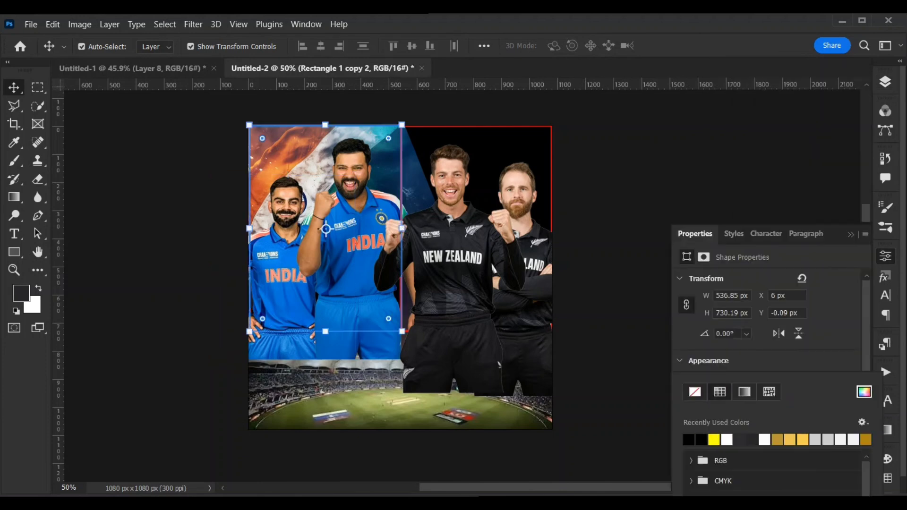
pyautogui.click(885, 256)
pyautogui.click(886, 82)
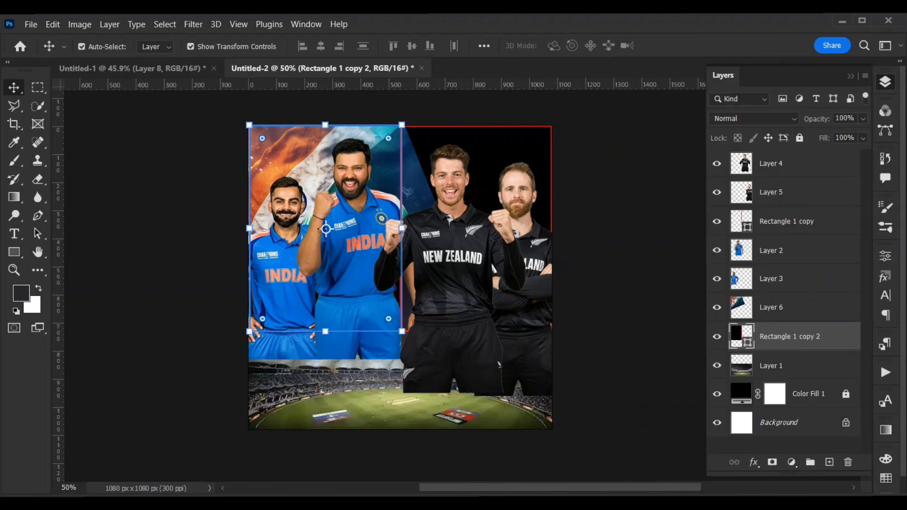
# Give the Rectangle 1 copy frame behind the New Zealand players a black fill and no stroke.
pyautogui.click(787, 222)
pyautogui.click(885, 257)
pyautogui.click(725, 381)
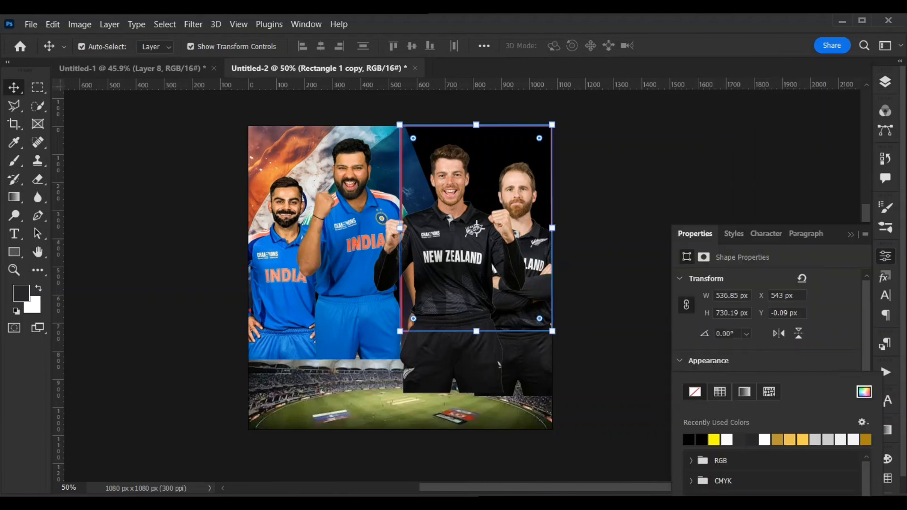
pyautogui.click(689, 440)
pyautogui.click(761, 361)
pyautogui.click(725, 399)
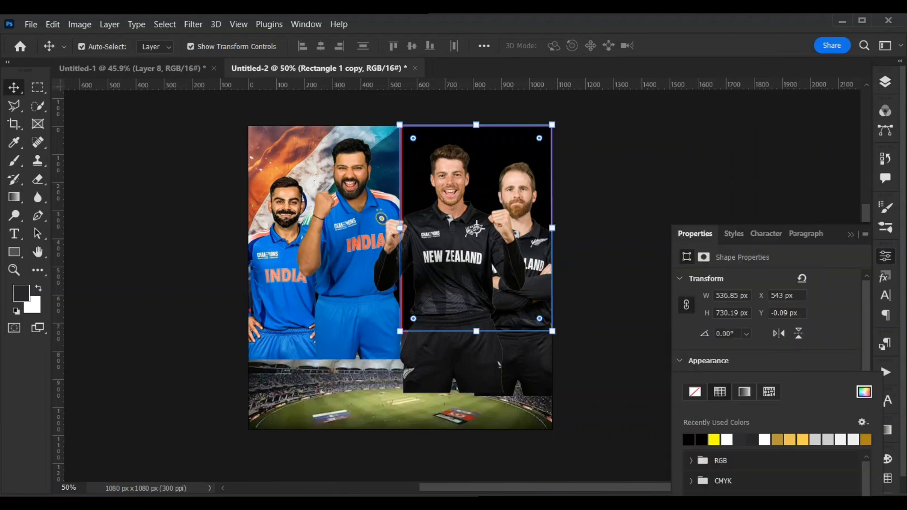
pyautogui.click(695, 392)
pyautogui.click(761, 177)
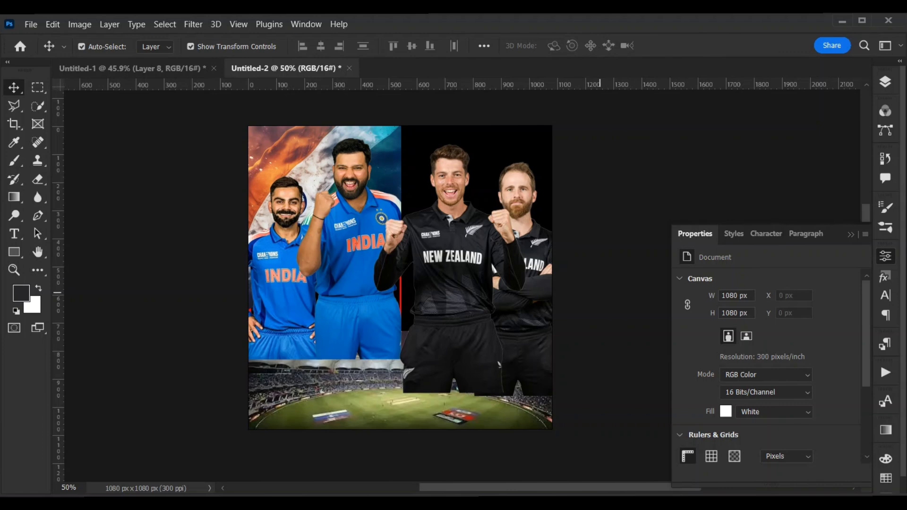
pyautogui.click(886, 81)
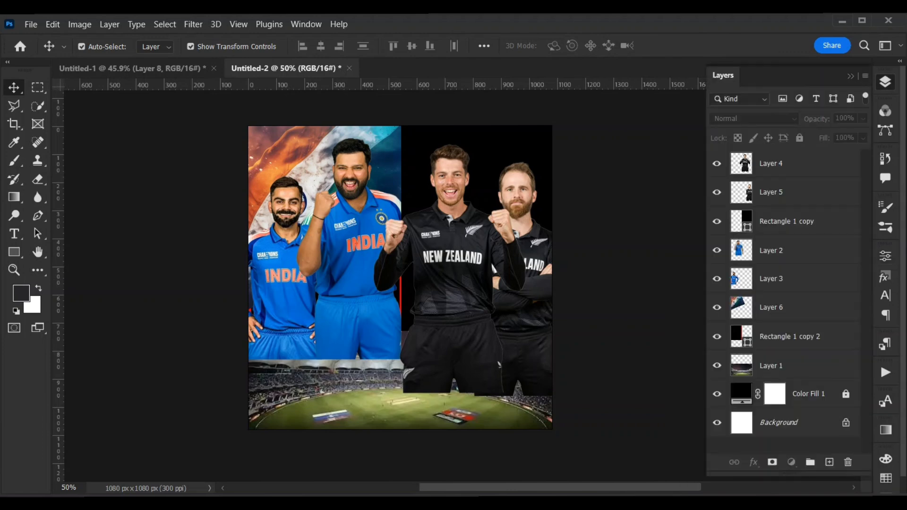
# Remove the red stroke from the Rectangle 1 copy 2 frame.
pyautogui.click(790, 336)
pyautogui.click(886, 256)
pyautogui.click(724, 401)
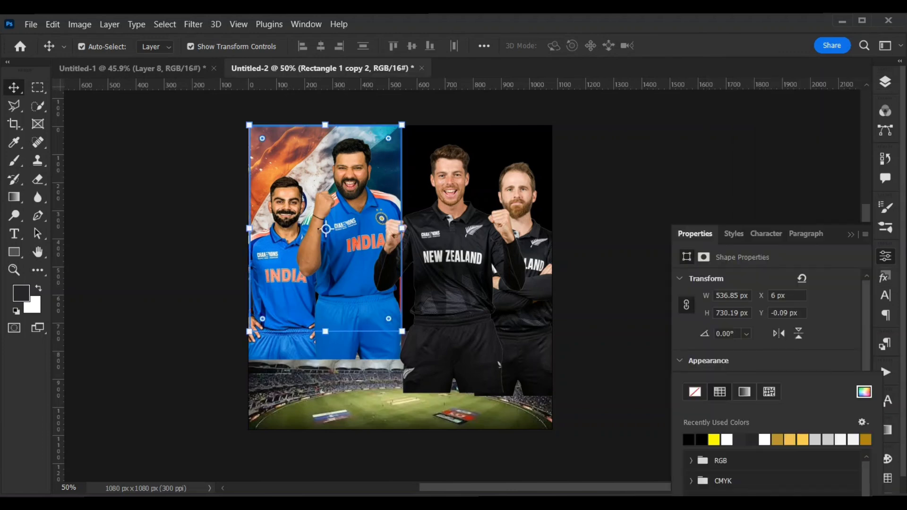
pyautogui.click(695, 392)
pyautogui.click(720, 367)
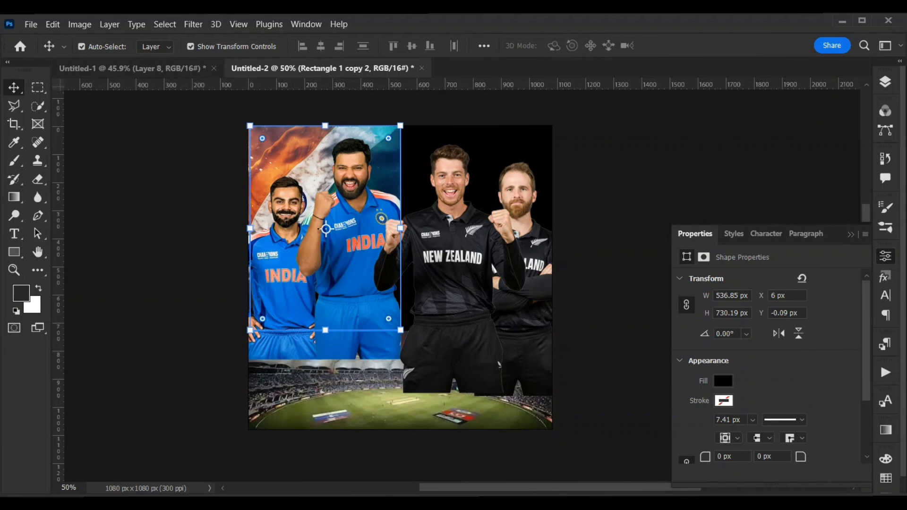
pyautogui.click(623, 302)
# Copy the New Zealand flag from Untitled-1 into Untitled-2, scale it to 81.25%, and position it over the New Zealand players.
pyautogui.click(161, 68)
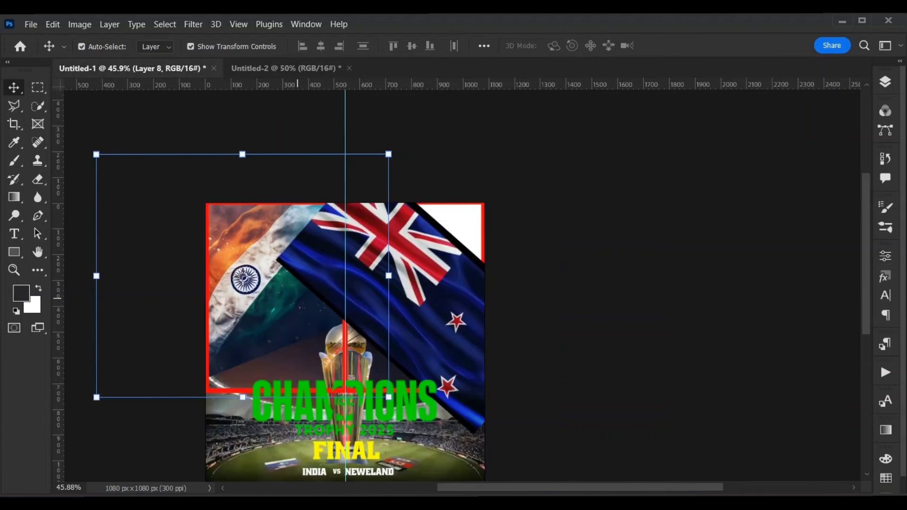
pyautogui.moveTo(298, 289); pyautogui.dragTo(479, 242)
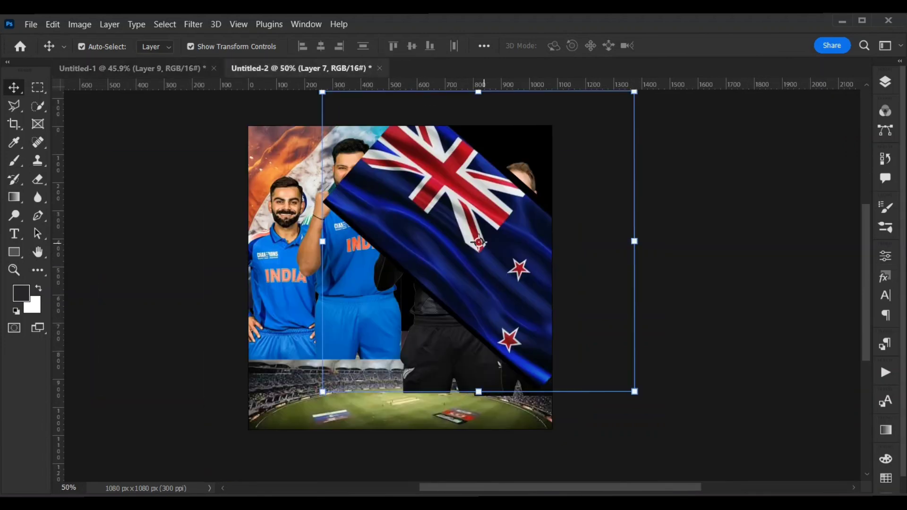
pyautogui.moveTo(537, 299); pyautogui.dragTo(577, 255)
pyautogui.moveTo(572, 290); pyautogui.dragTo(547, 306)
pyautogui.moveTo(550, 267); pyautogui.dragTo(553, 282)
pyautogui.moveTo(660, 386); pyautogui.dragTo(611, 321)
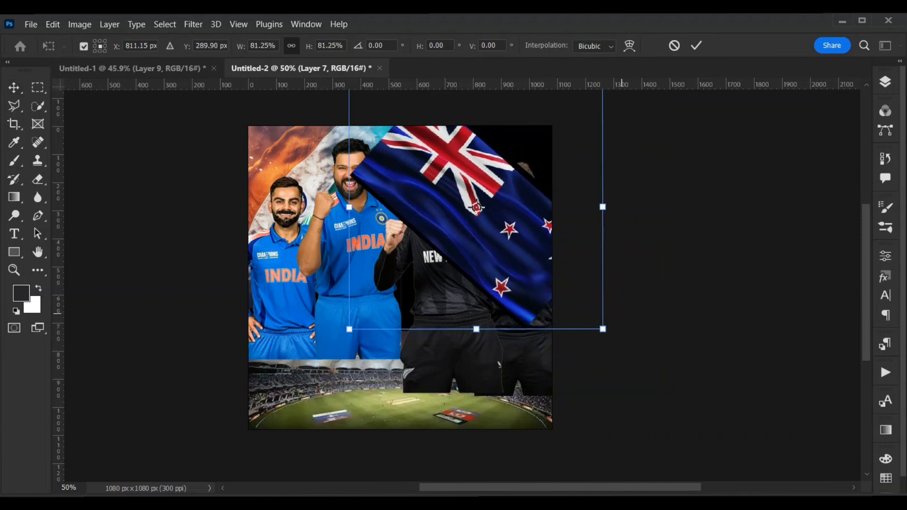
pyautogui.moveTo(537, 277)
pyautogui.mouseDown()
pyautogui.moveTo(537, 307)
pyautogui.moveTo(543, 278)
pyautogui.mouseUp()
pyautogui.press('Return')
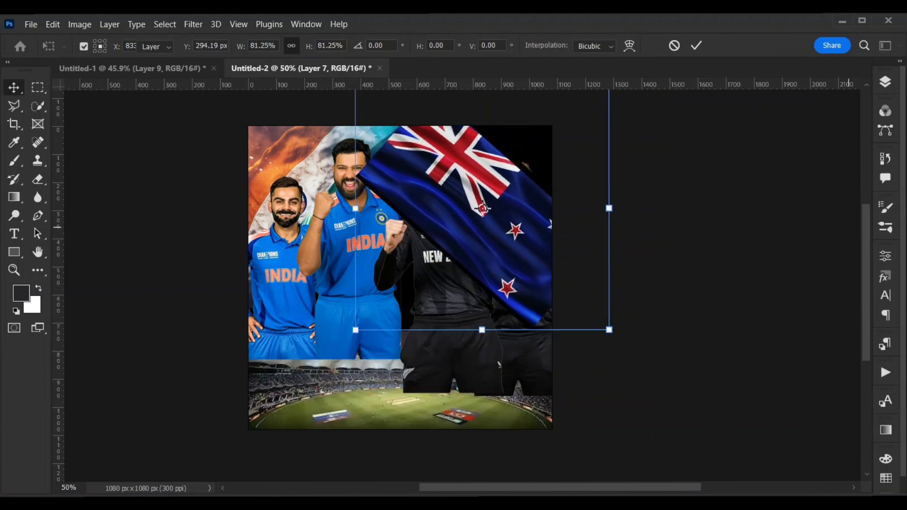
# Move the New Zealand flag layer directly above Rectangle 1 copy and clip it to that frame.
pyautogui.click(886, 82)
pyautogui.moveTo(785, 165); pyautogui.dragTo(785, 234)
pyautogui.hotkey('ctrl', 'alt', 'g')
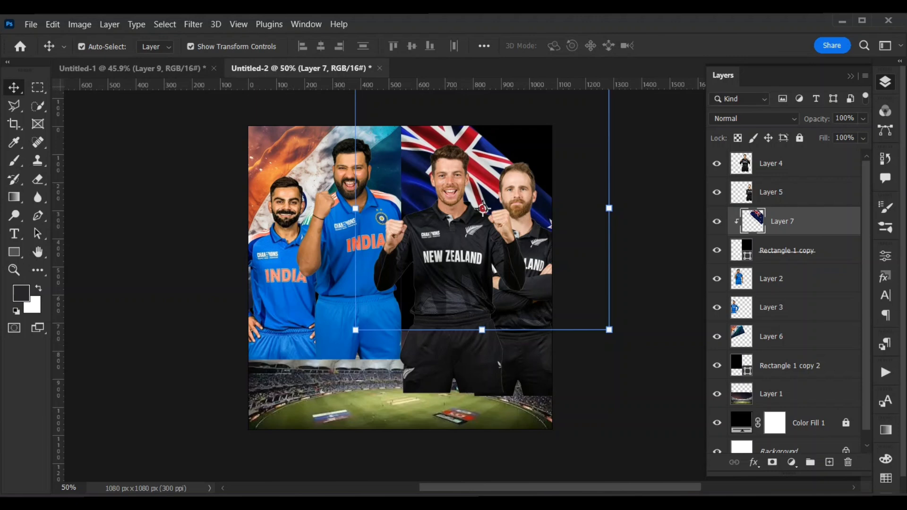
pyautogui.click(659, 223)
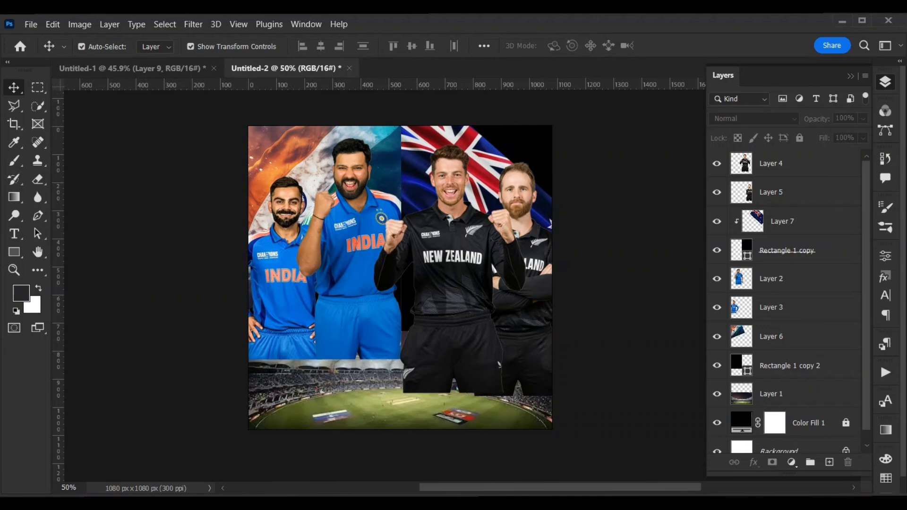
# Clip the New Zealand players on Layer 5 and Layer 4 to the Rectangle 1 copy frame.
pyautogui.click(784, 192)
pyautogui.hotkey('ctrl', 'alt', 'g')
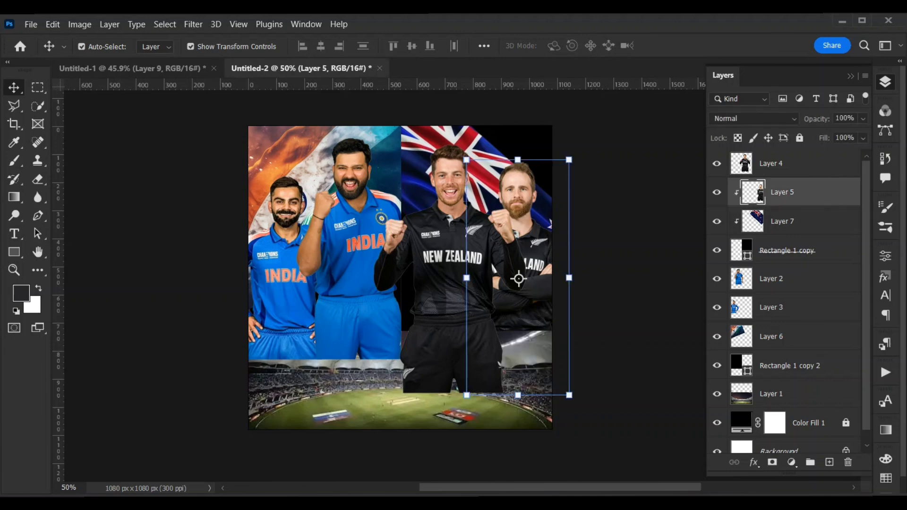
pyautogui.click(784, 164)
pyautogui.hotkey('ctrl', 'alt', 'g')
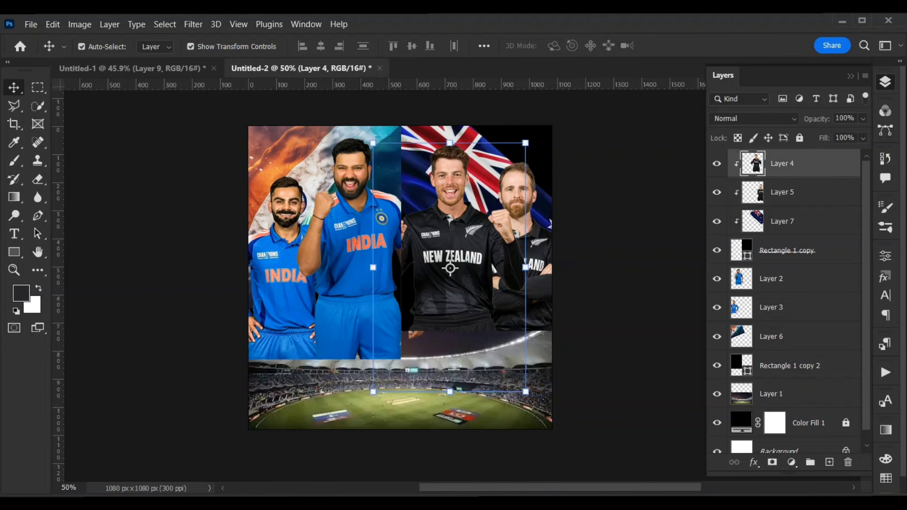
# Try clipping Layer 3 to Layer 6, undo it, and clip the India flag on Layer 6 to Rectangle 1 copy 2 instead.
pyautogui.click(744, 308)
pyautogui.keyDown('alt'); pyautogui.click(742, 310); pyautogui.keyUp('alt')
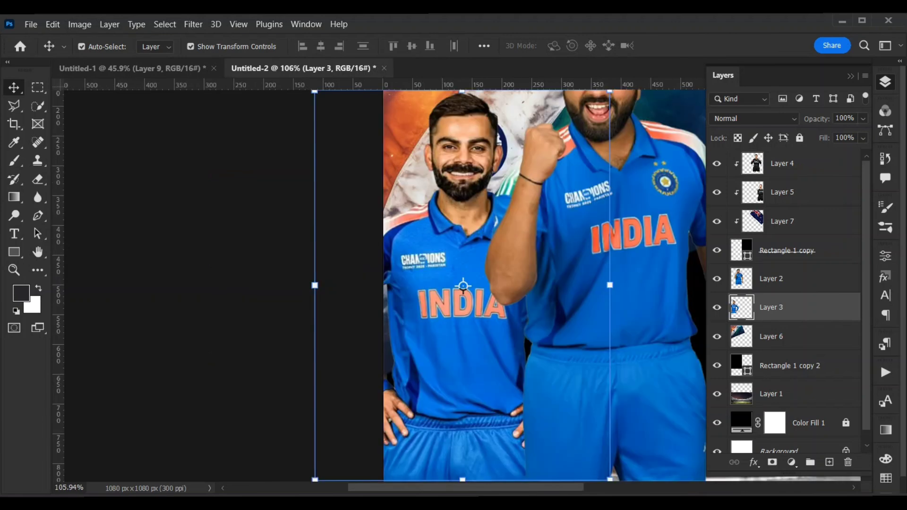
pyautogui.scroll(-5, 460, 295)
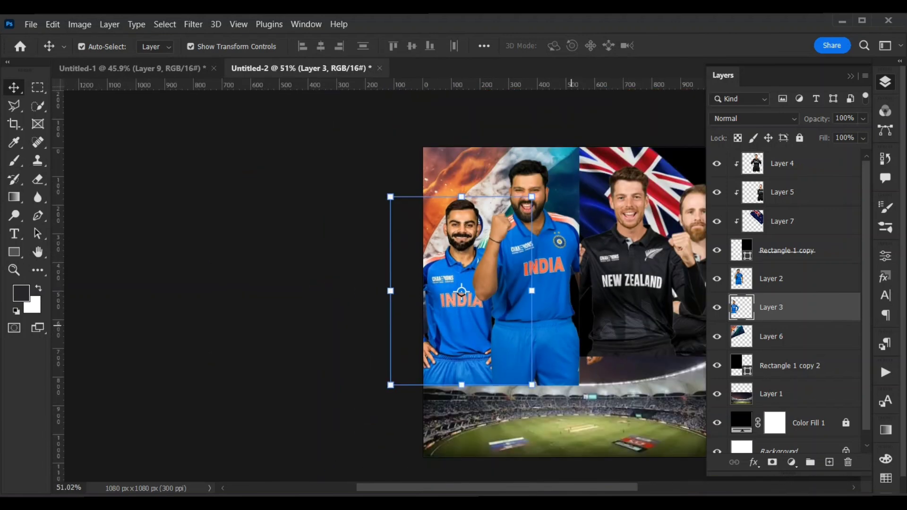
pyautogui.moveTo(570, 325); pyautogui.dragTo(384, 309)
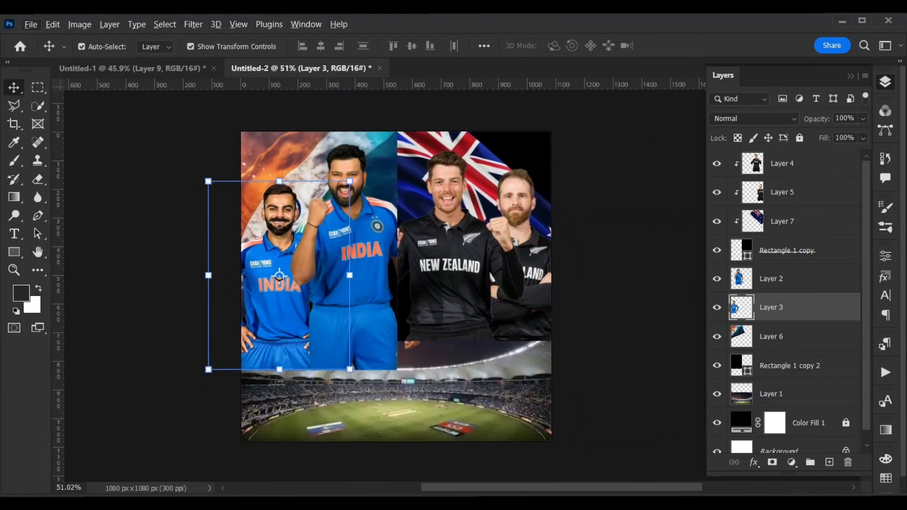
pyautogui.hotkey('ctrl', 'alt', 'g')
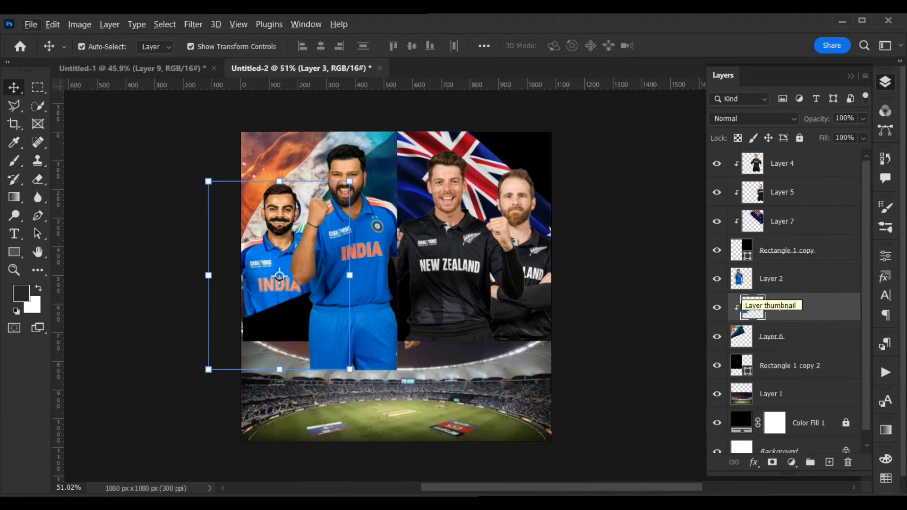
pyautogui.hotkey('ctrl', 'z')
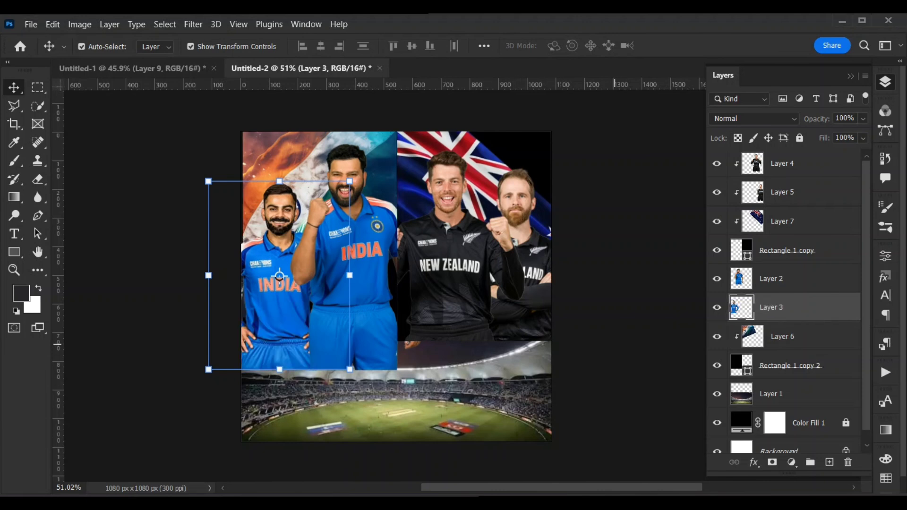
# Clip the India players on Layer 3 and Layer 2 to the Rectangle 1 copy 2 frame.
pyautogui.click(615, 344)
pyautogui.click(292, 318)
pyautogui.keyDown('alt'); pyautogui.click(756, 322); pyautogui.keyUp('alt')
pyautogui.click(433, 285)
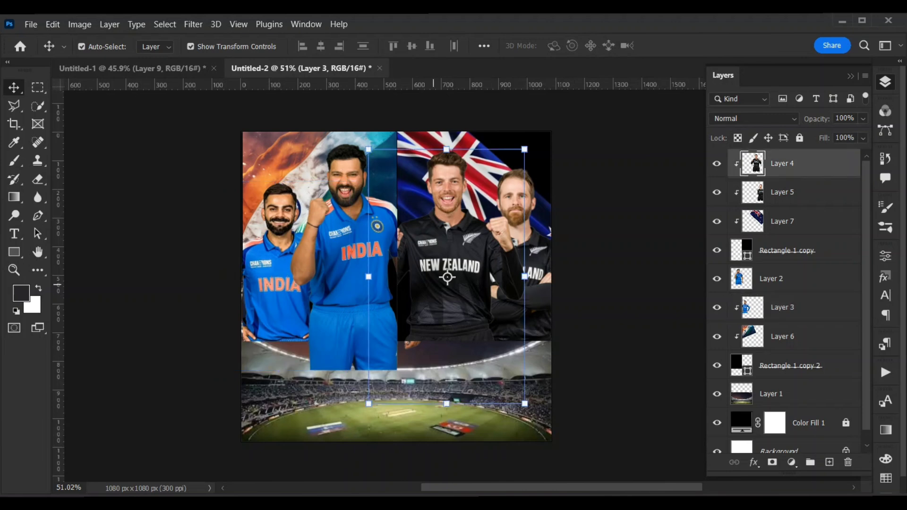
pyautogui.click(356, 256)
pyautogui.hotkey('ctrl', 'alt', 'g')
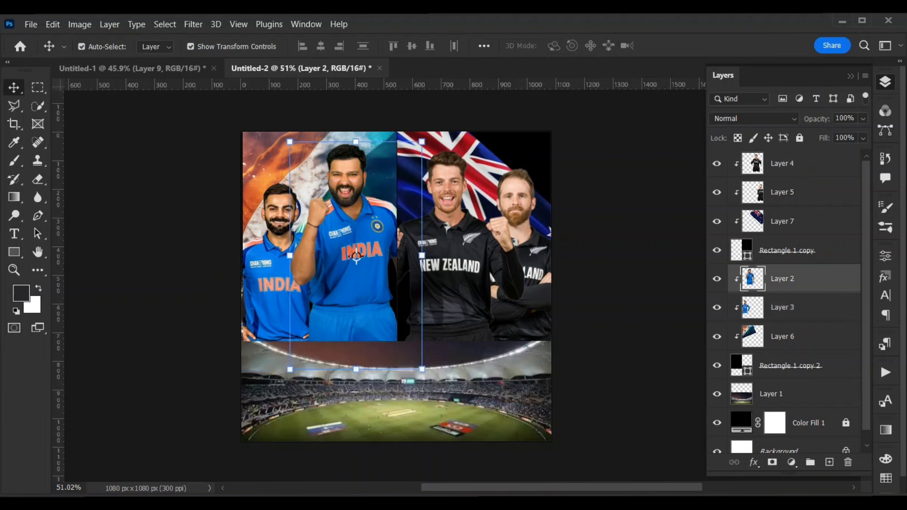
# Add a layer mask to the stadium photo on Layer 1.
pyautogui.click(397, 356)
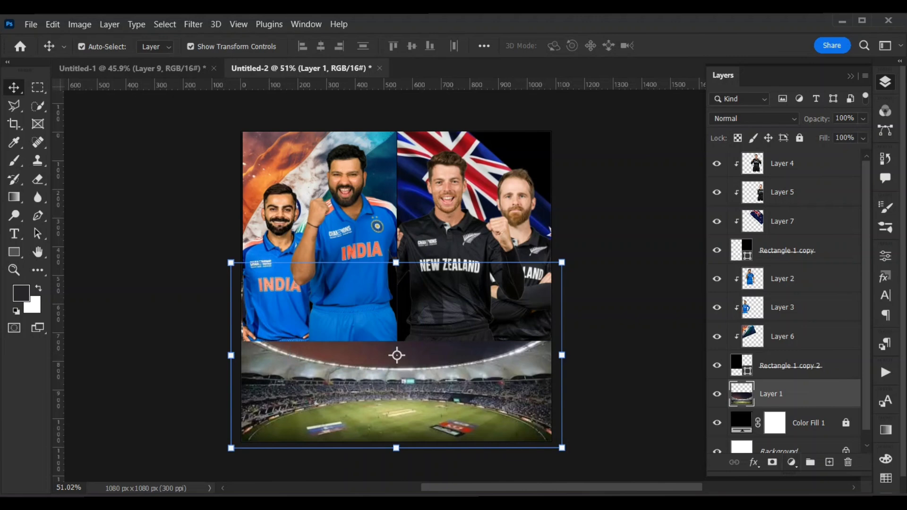
pyautogui.click(773, 462)
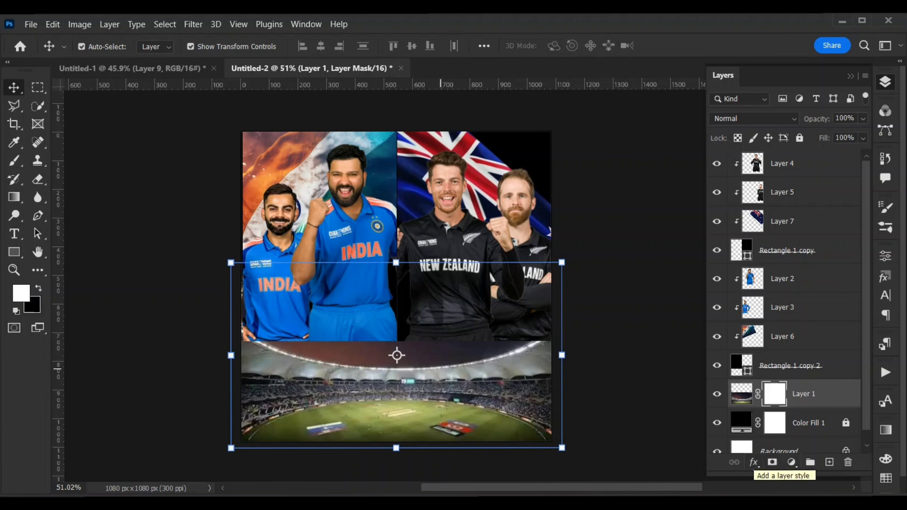
# Try painting black on the Layer 1 mask near the stadium photo's upper part with the Brush tool, and undo the stroke.
pyautogui.click(15, 161)
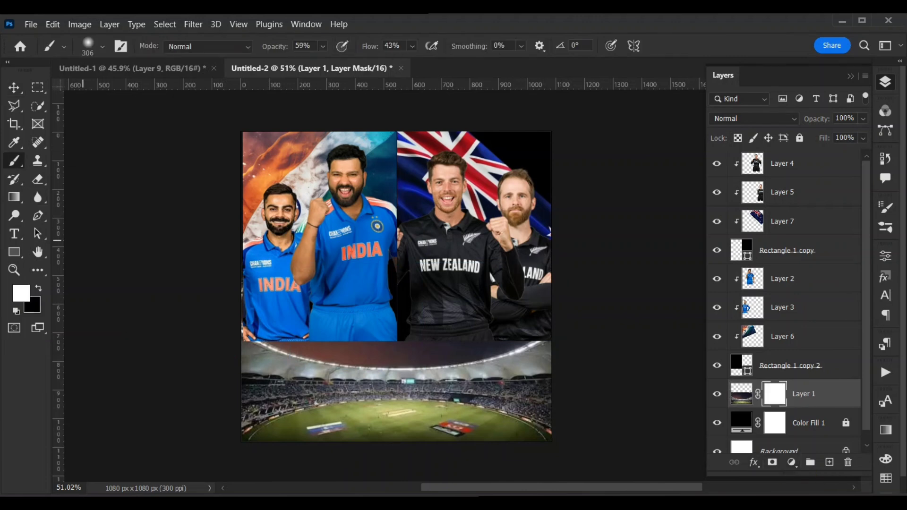
pyautogui.press('x')
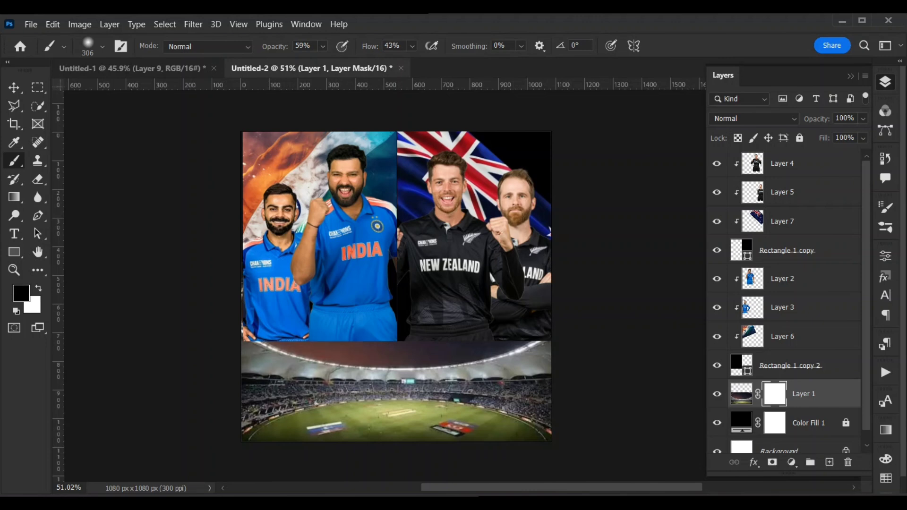
pyautogui.moveTo(275, 327); pyautogui.dragTo(341, 323)
pyautogui.hotkey('ctrl', 'z')
pyautogui.press('v')
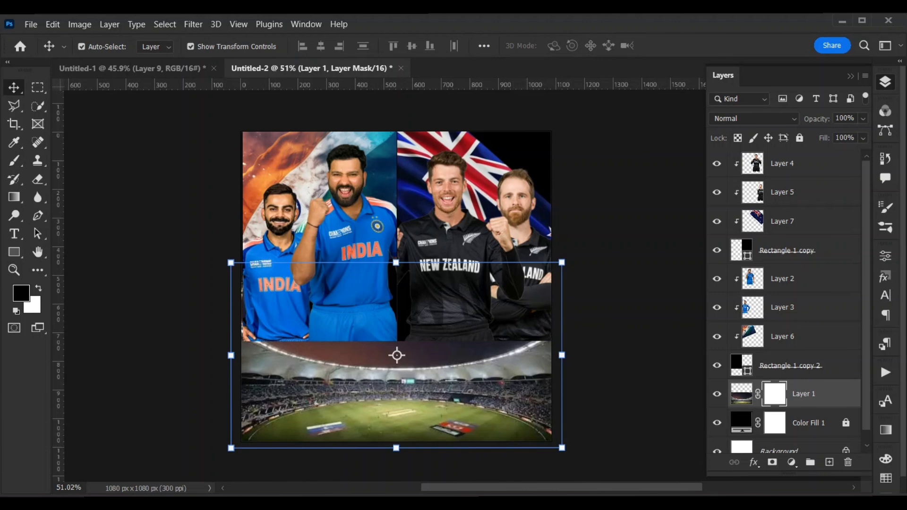
# Move the stadium photo on Layer 1 above all other layers and brush black on its mask to fade out the sky over the players.
pyautogui.moveTo(803, 393); pyautogui.dragTo(803, 216)
pyautogui.moveTo(775, 163); pyautogui.dragTo(775, 161)
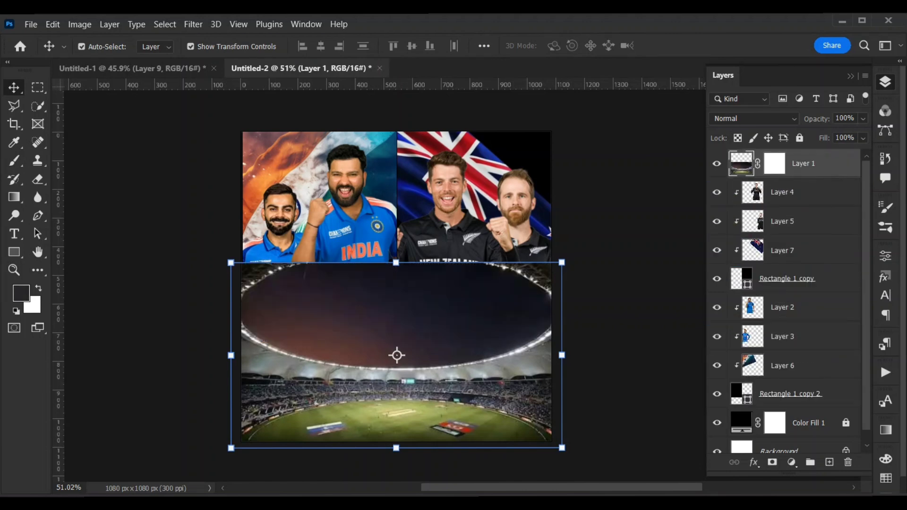
pyautogui.click(775, 163)
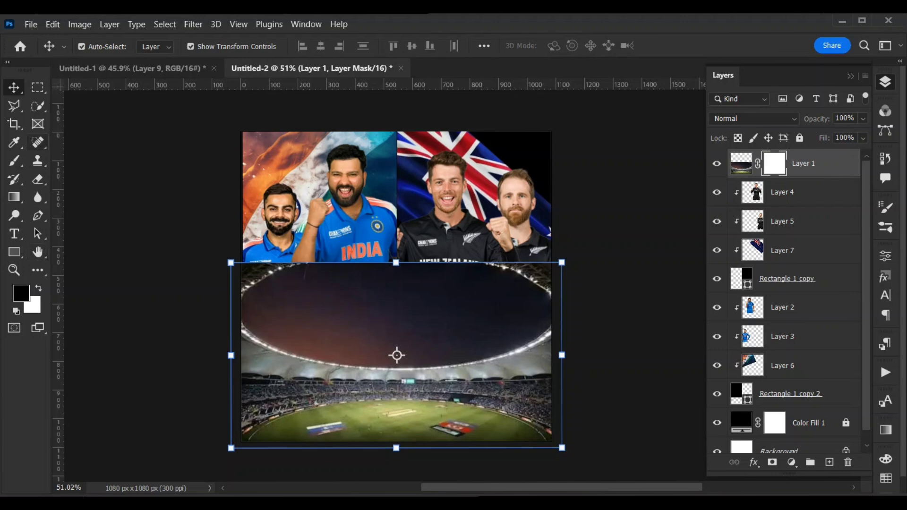
pyautogui.click(14, 161)
pyautogui.moveTo(264, 274)
pyautogui.mouseDown()
pyautogui.moveTo(279, 283)
pyautogui.moveTo(249, 262)
pyautogui.moveTo(421, 258)
pyautogui.moveTo(388, 240)
pyautogui.moveTo(594, 294)
pyautogui.moveTo(490, 300)
pyautogui.moveTo(557, 286)
pyautogui.moveTo(540, 307)
pyautogui.moveTo(515, 291)
pyautogui.moveTo(257, 273)
pyautogui.moveTo(479, 270)
pyautogui.mouseUp()
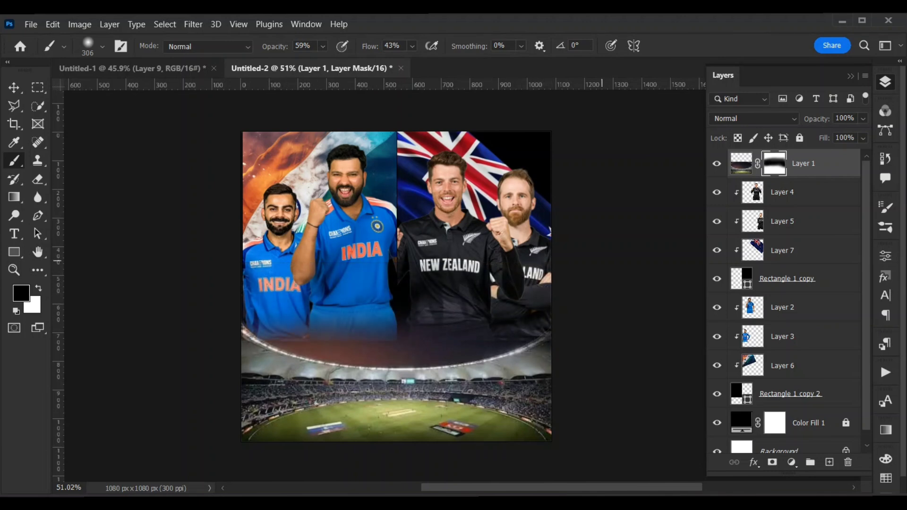
pyautogui.press('x')
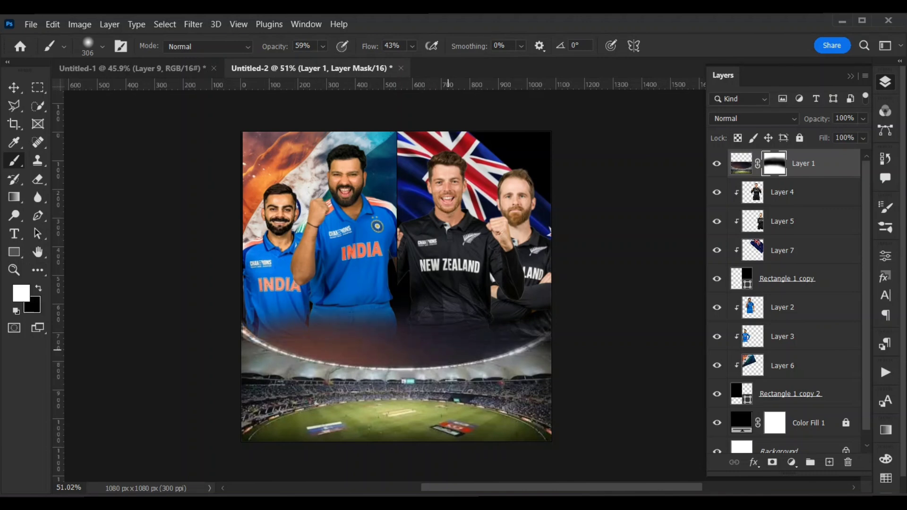
pyautogui.press('v')
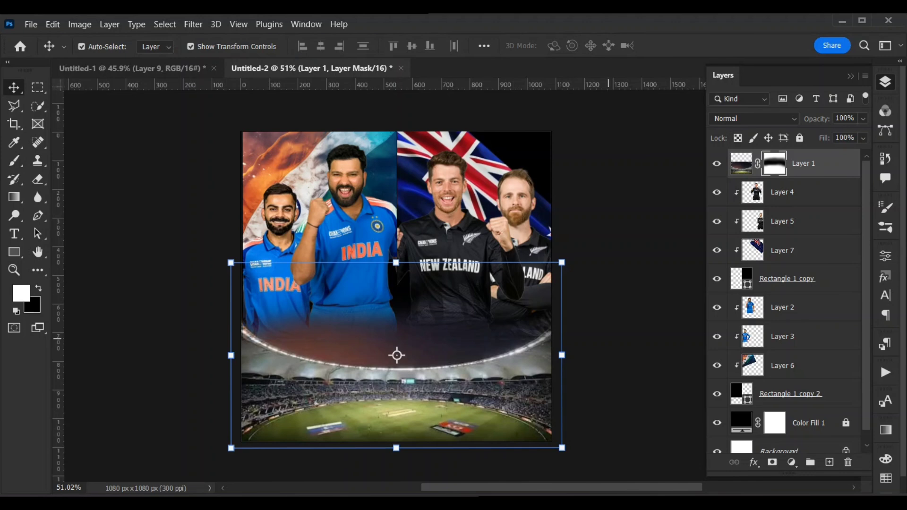
pyautogui.click(661, 338)
# Copy the trophy, the CHAMPIONS TROPHY 2025 title and the FINAL, VS and team-name texts from Untitled-1 into Untitled-2.
pyautogui.click(182, 69)
pyautogui.moveTo(350, 352); pyautogui.dragTo(399, 318)
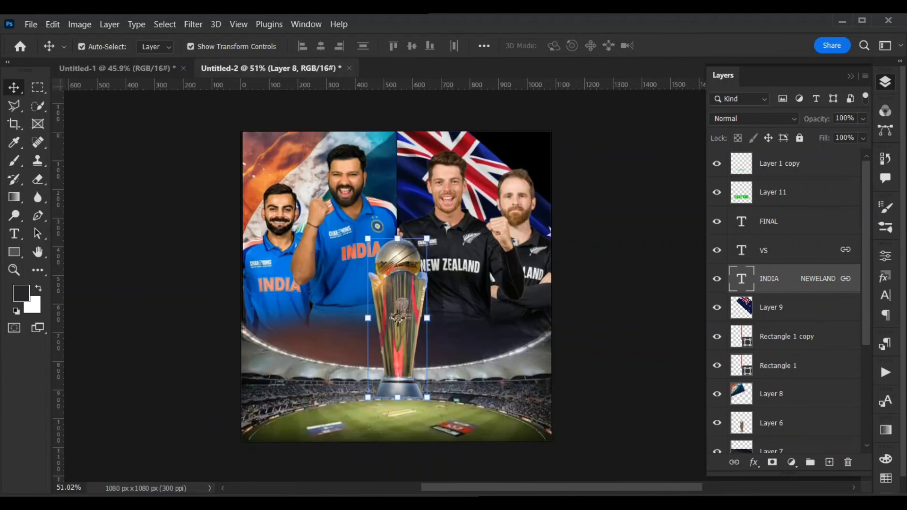
pyautogui.moveTo(271, 69); pyautogui.dragTo(403, 410)
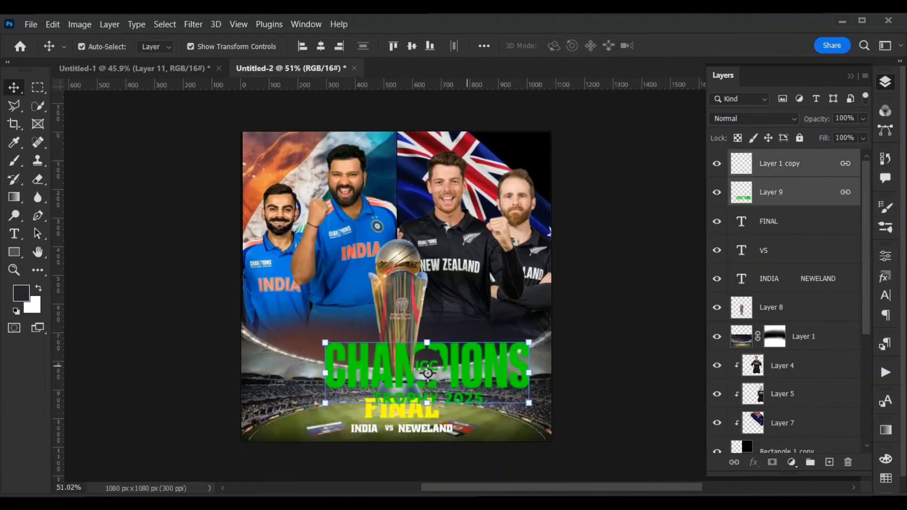
# Center the CHAMPIONS TROPHY 2025 title across the lower part of the trophy and merge its layers, Layer 1 copy and Layer 9.
pyautogui.moveTo(428, 373); pyautogui.dragTo(398, 361)
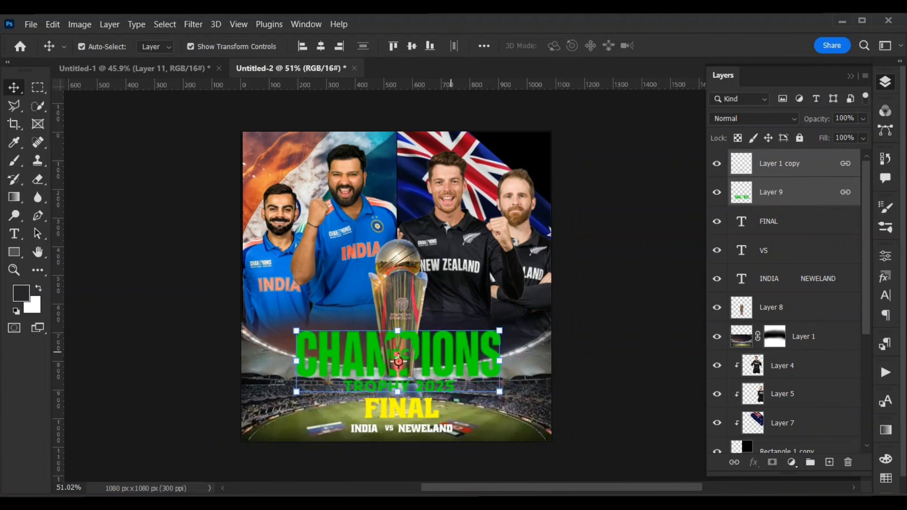
pyautogui.press('Left')
pyautogui.press('Down')
pyautogui.press('Down')
pyautogui.press('Down')
pyautogui.press('Down')
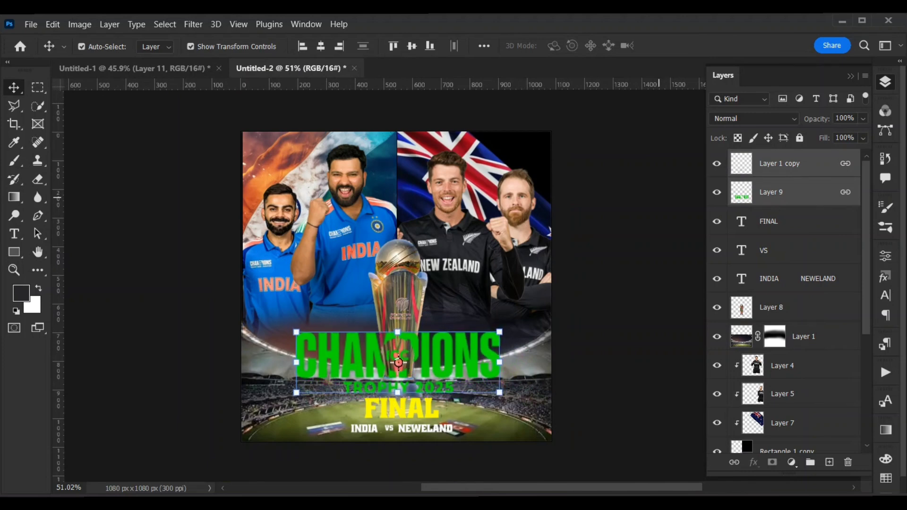
pyautogui.rightClick(837, 189)
pyautogui.click(875, 443)
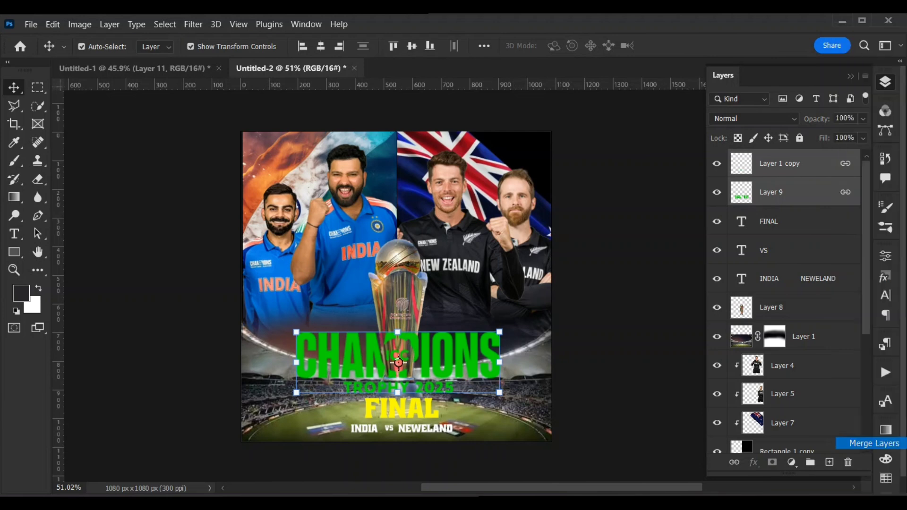
# Try adding a white inside stroke to the CHAMPIONS TROPHY 2025 title.
pyautogui.doubleClick(834, 164)
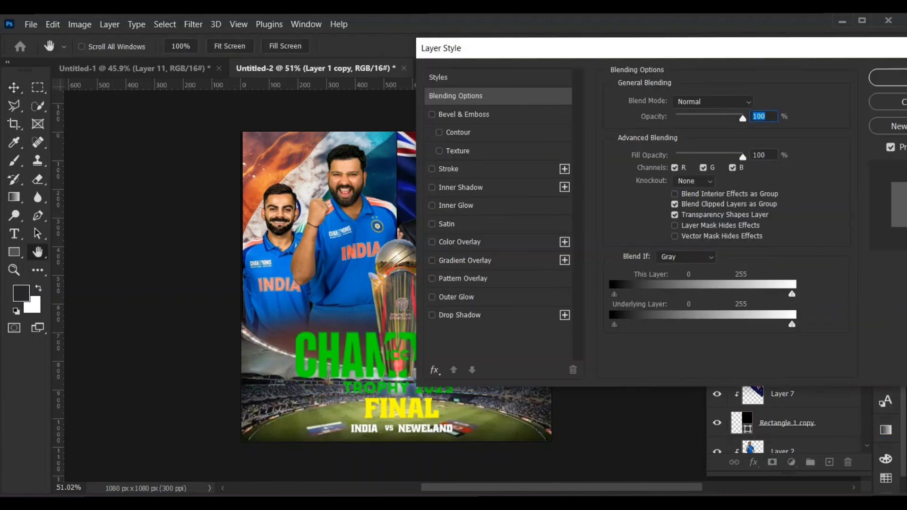
pyautogui.click(449, 169)
pyautogui.click(646, 203)
pyautogui.click(554, 143)
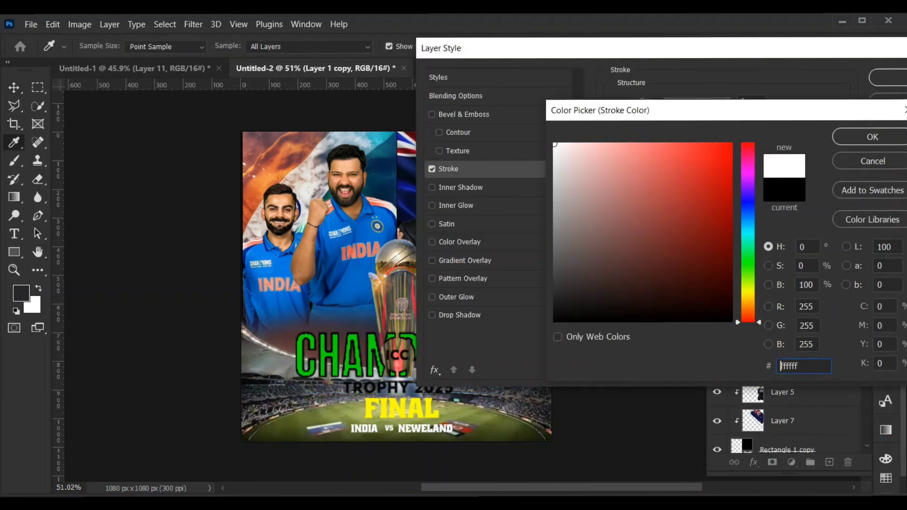
pyautogui.click(873, 137)
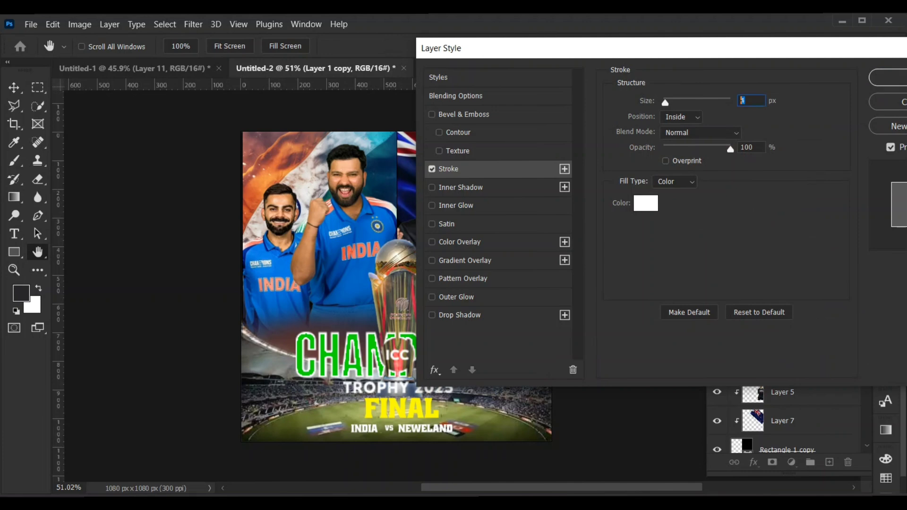
# Try a 0.5 px size and a lower opacity for the title's stroke, apply the style, and undo the stroke effect.
pyautogui.press('Down')
pyautogui.press('Down')
pyautogui.press('Down')
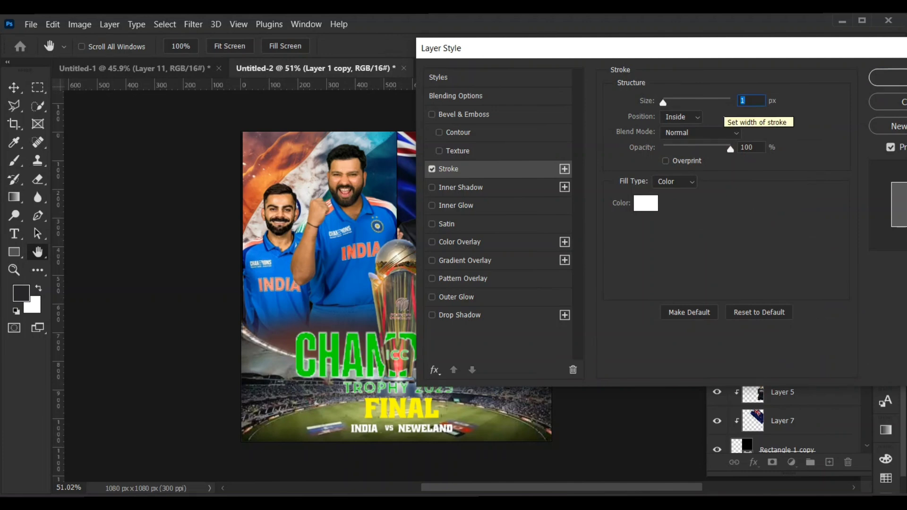
pyautogui.write('0.5')
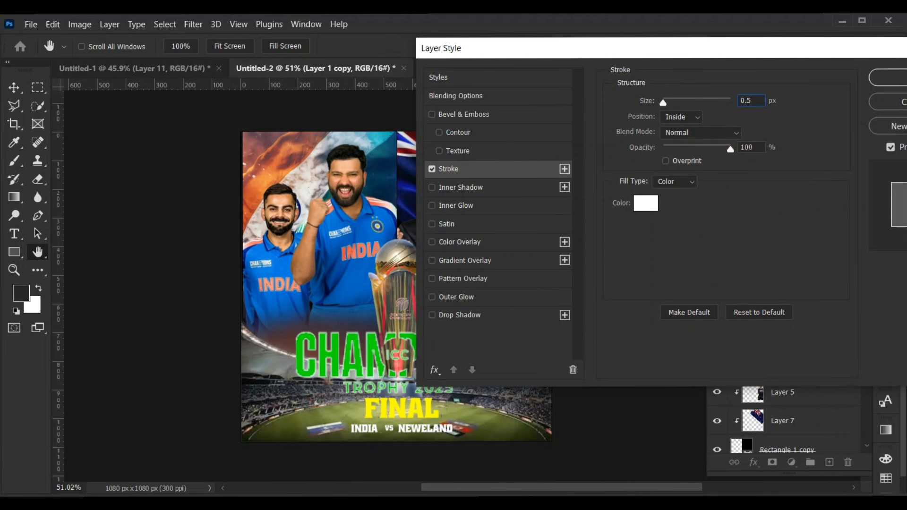
pyautogui.press('Return')
pyautogui.press('Return')
pyautogui.moveTo(730, 149); pyautogui.dragTo(693, 149)
pyautogui.click(888, 78)
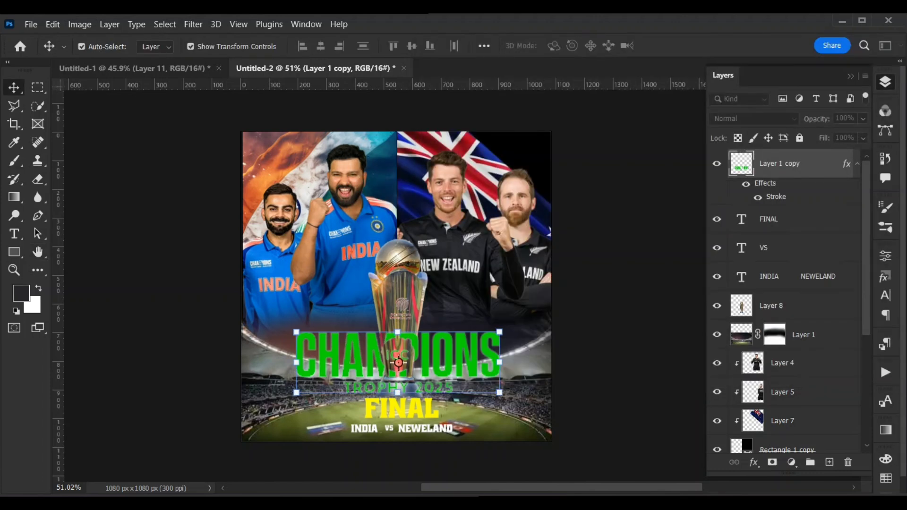
pyautogui.hotkey('ctrl', 'z')
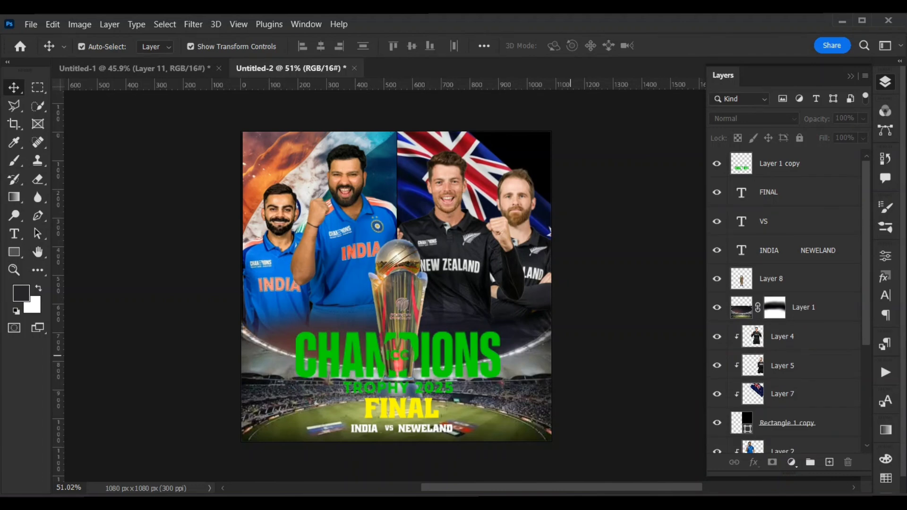
# Add a Levels adjustment layer above the stadium photo and clip it to Layer 1.
pyautogui.click(397, 356)
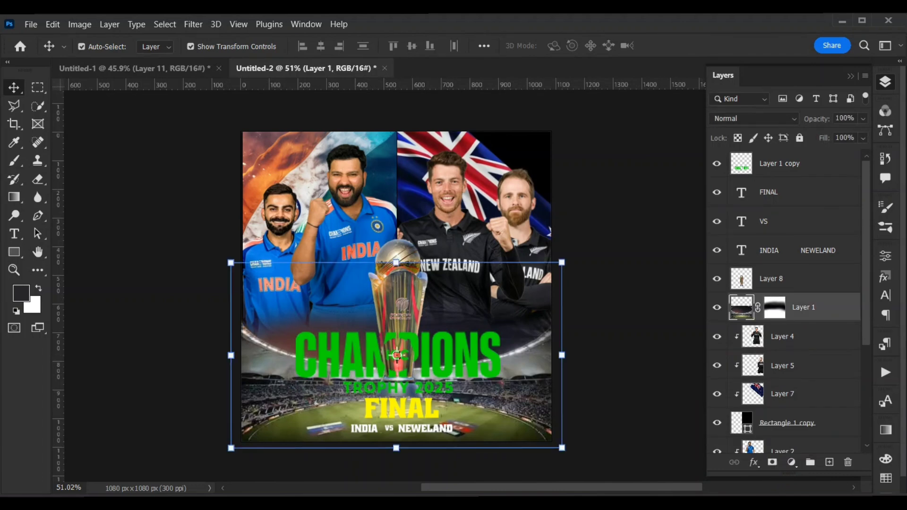
pyautogui.click(792, 462)
pyautogui.click(811, 276)
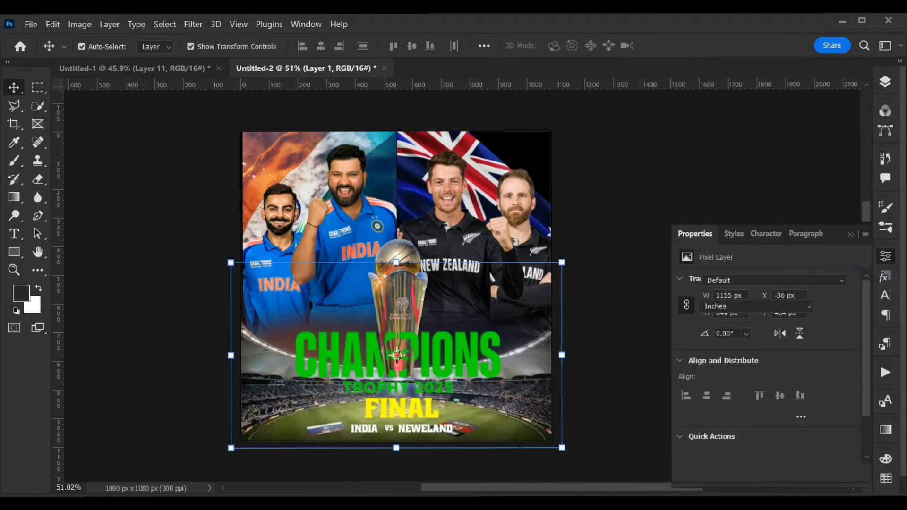
pyautogui.click(852, 234)
pyautogui.click(885, 83)
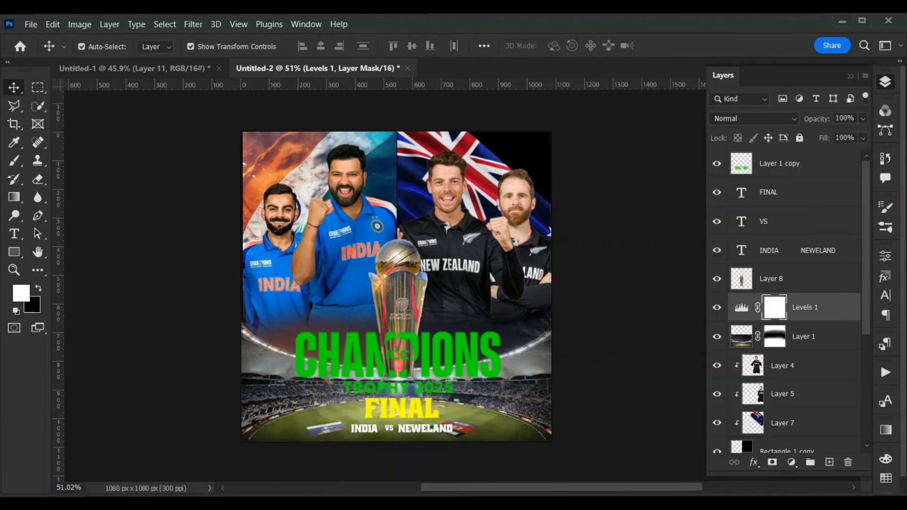
pyautogui.hotkey('ctrl', 'alt', 'g')
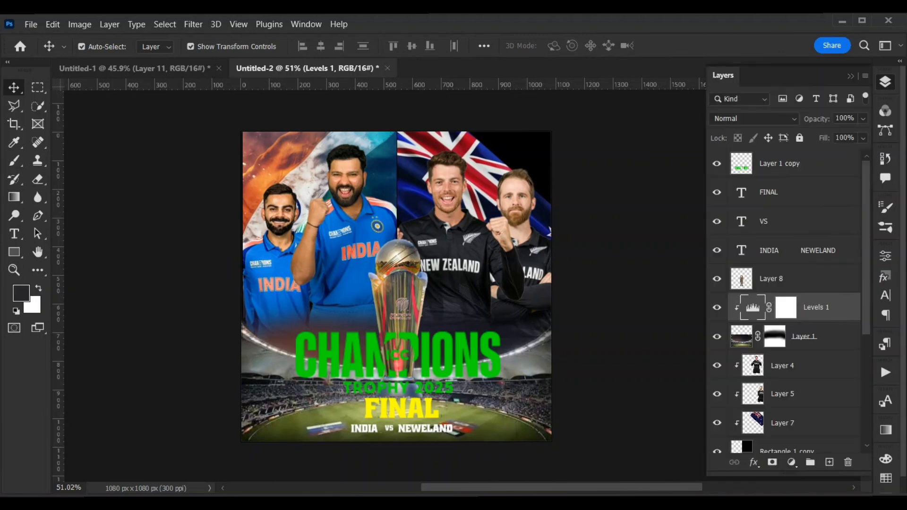
# Darken the stadium by setting the midtone of Levels 1 to about 0.76.
pyautogui.doubleClick(753, 308)
pyautogui.moveTo(777, 382); pyautogui.dragTo(788, 382)
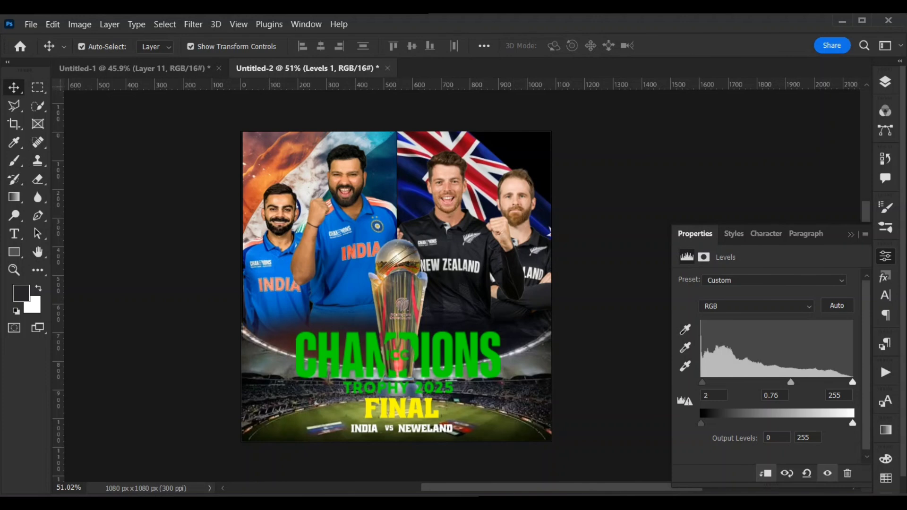
pyautogui.moveTo(702, 382)
pyautogui.mouseDown()
pyautogui.moveTo(713, 382)
pyautogui.moveTo(702, 382)
pyautogui.mouseUp()
pyautogui.moveTo(853, 382)
pyautogui.mouseDown()
pyautogui.moveTo(836, 382)
pyautogui.moveTo(853, 382)
pyautogui.mouseUp()
pyautogui.click(851, 235)
pyautogui.click(790, 231)
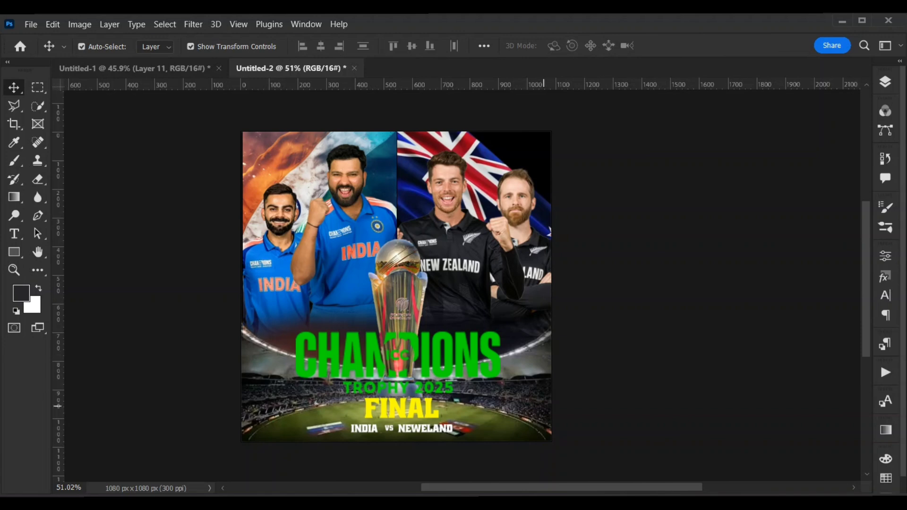
pyautogui.click(398, 428)
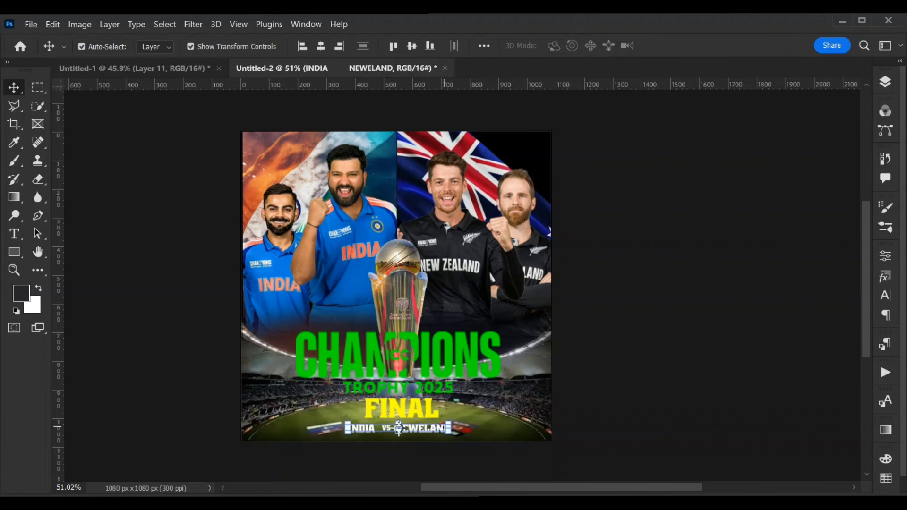
pyautogui.click(567, 279)
pyautogui.click(399, 407)
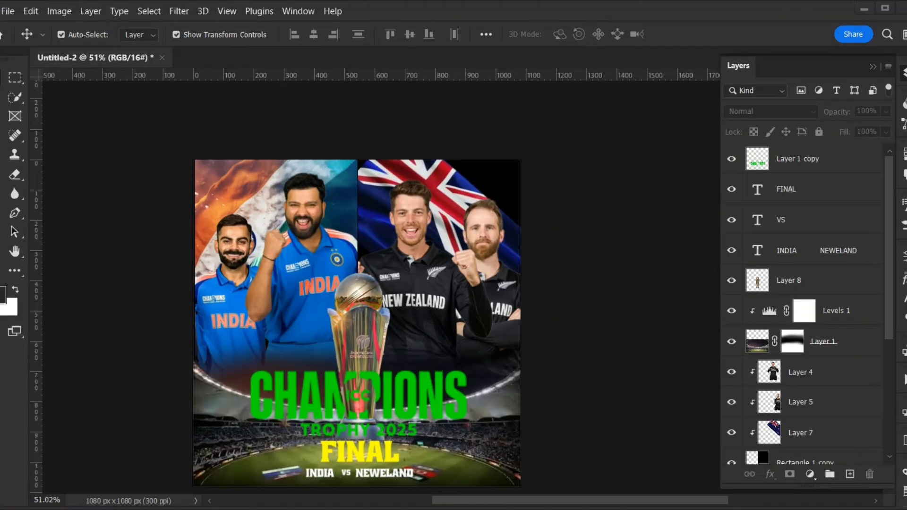
# Enlarge the New Zealand flag on Layer 7 to about 140% and shift it up behind the New Zealand players.
pyautogui.scroll(-2, 357, 307)
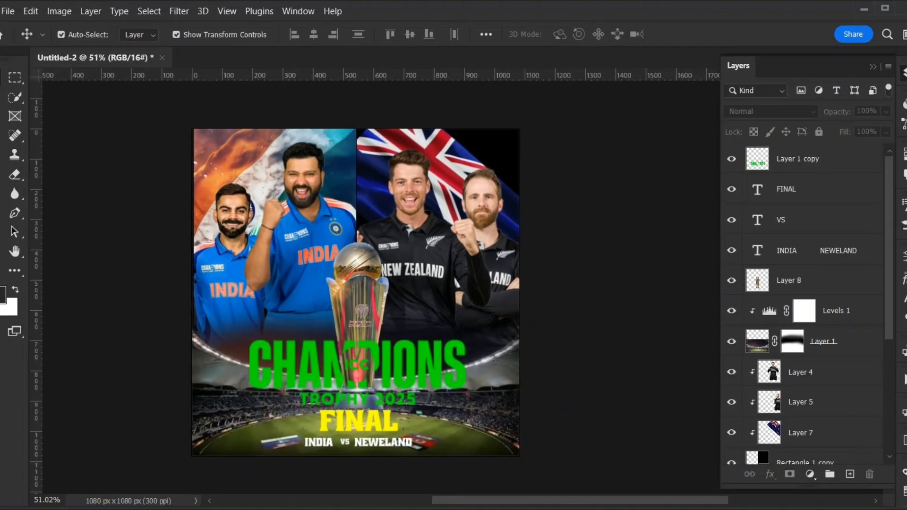
pyautogui.click(457, 219)
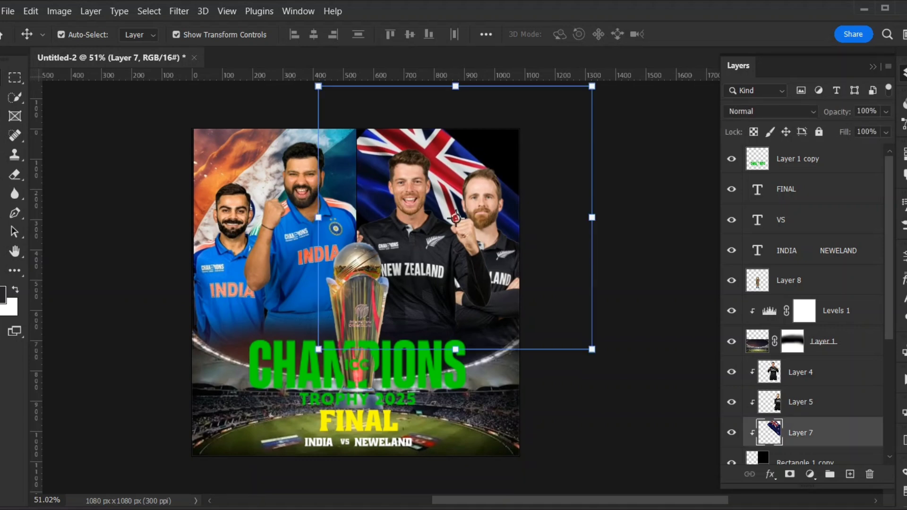
pyautogui.moveTo(593, 349); pyautogui.dragTo(641, 395)
pyautogui.moveTo(481, 240); pyautogui.dragTo(475, 220)
pyautogui.moveTo(636, 376); pyautogui.dragTo(696, 433)
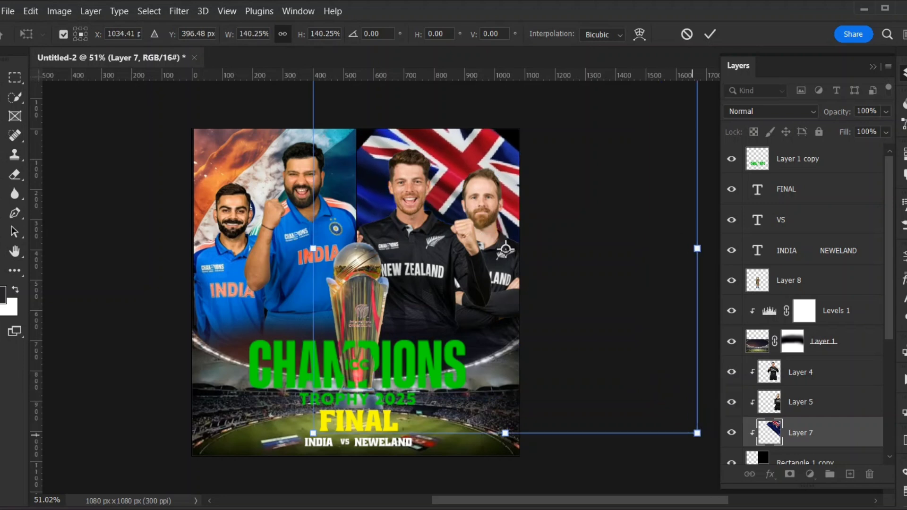
pyautogui.moveTo(491, 154); pyautogui.dragTo(470, 140)
# Enlarge the New Zealand flag a little more, lower it slightly to fill its frame, and apply the transform.
pyautogui.scroll(-3, 394, 251)
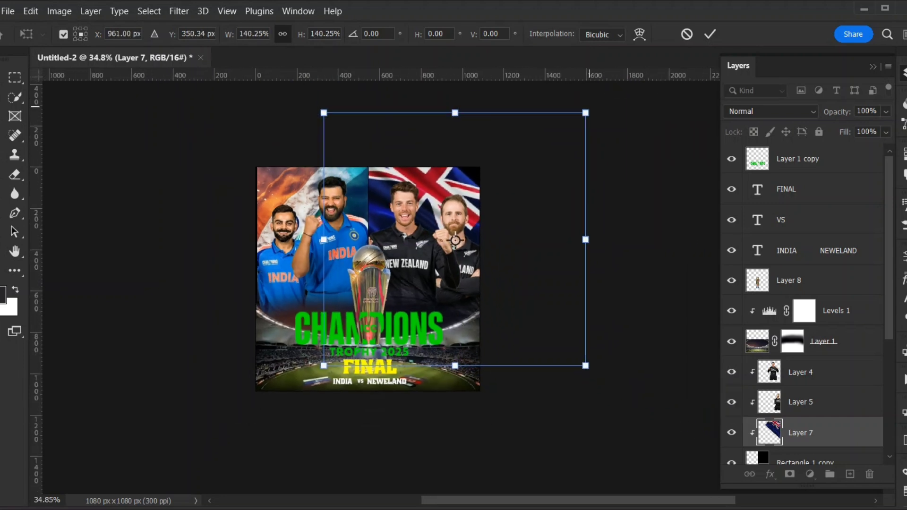
pyautogui.moveTo(586, 114); pyautogui.dragTo(598, 97)
pyautogui.moveTo(468, 179)
pyautogui.mouseDown()
pyautogui.moveTo(476, 195)
pyautogui.moveTo(468, 193)
pyautogui.mouseUp()
pyautogui.press('Return')
pyautogui.click(501, 259)
pyautogui.scroll(-2, 286, 302)
pyautogui.scroll(2, 300, 336)
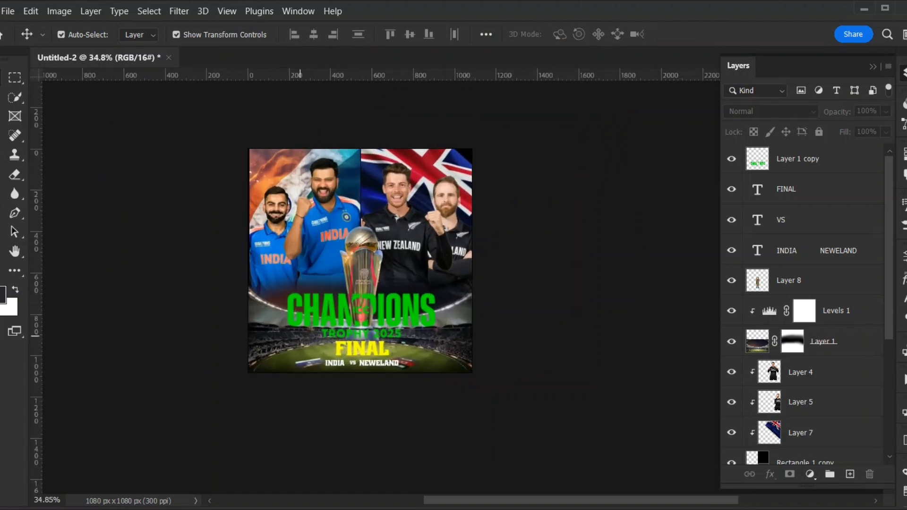
# Insert a Z into the team-name text so that it reads INDIA NEWZELAND.
pyautogui.scroll(2, 300, 336)
pyautogui.moveTo(473, 219); pyautogui.dragTo(483, 255)
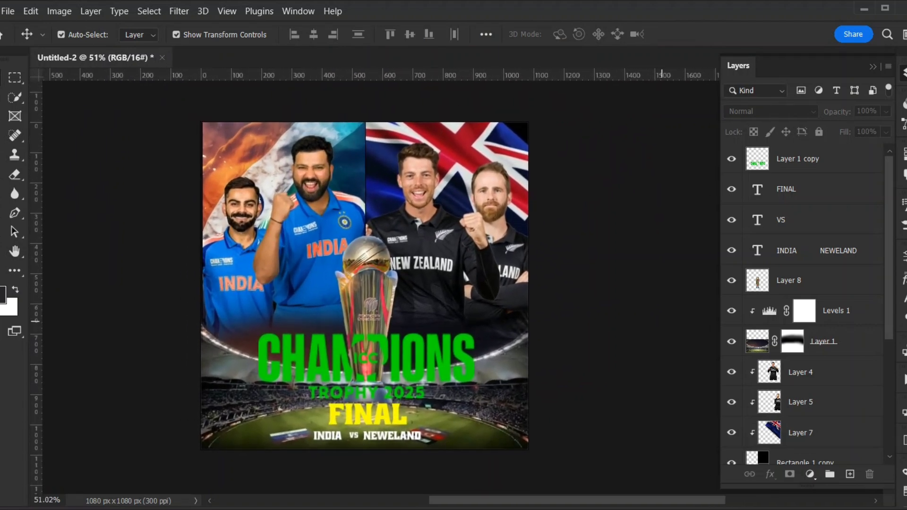
pyautogui.doubleClick(757, 250)
pyautogui.click(388, 436)
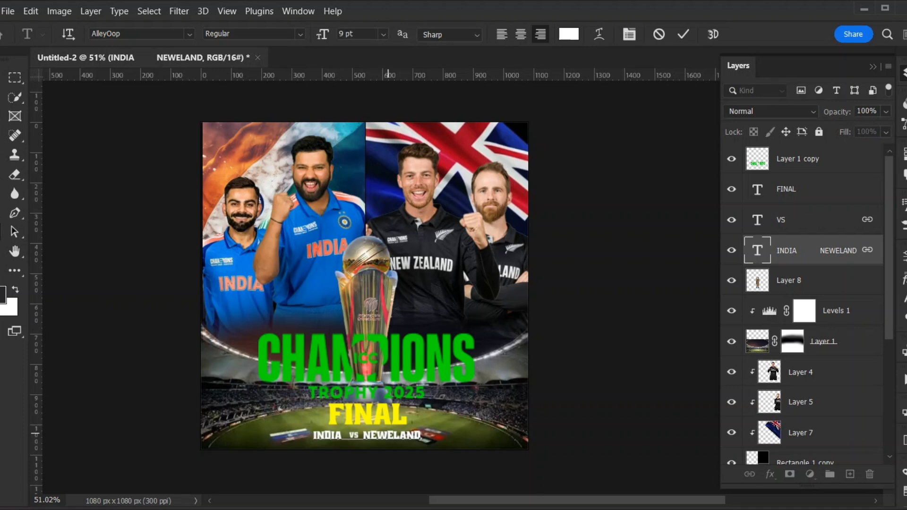
pyautogui.write('Z')
pyautogui.click(1, 77)
pyautogui.click(639, 336)
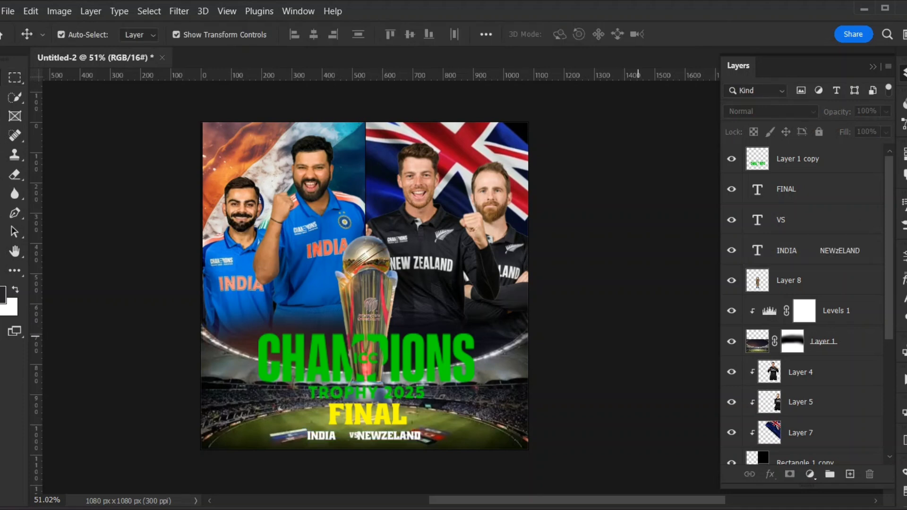
# Unlink the VS text layer from the INDIA NEWZELAND text layer so that each can move independently.
pyautogui.click(396, 438)
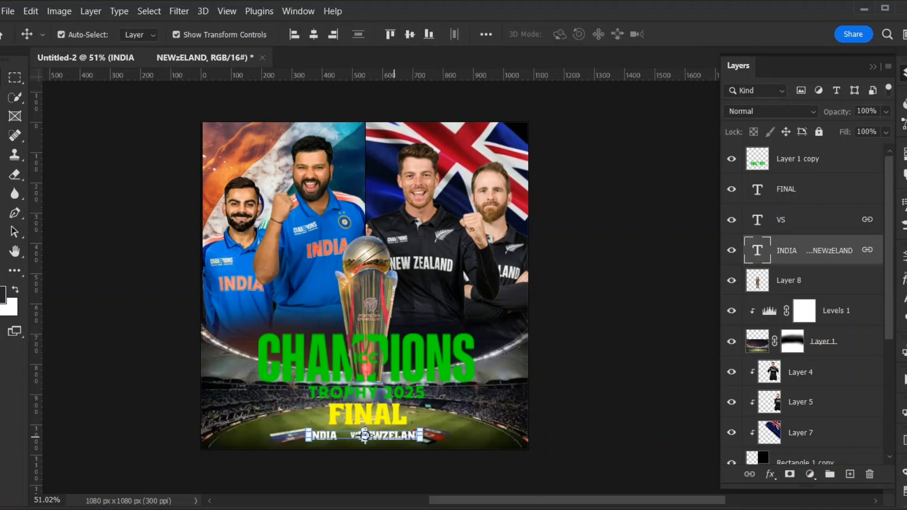
pyautogui.keyDown('ctrl'); pyautogui.click(804, 220); pyautogui.keyUp('ctrl')
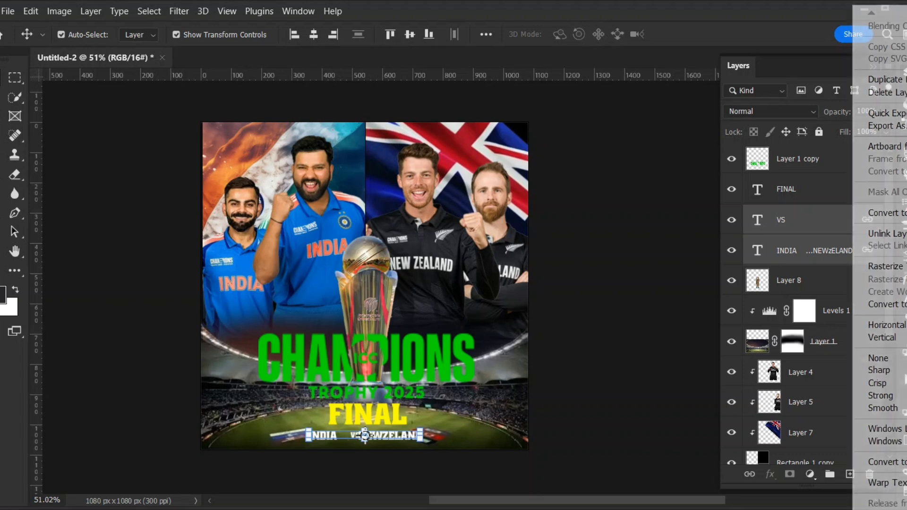
pyautogui.rightClick(853, 220)
pyautogui.click(883, 234)
pyautogui.click(628, 358)
# Shift the INDIA NEWZELAND text slightly to the right so that VS sits centred in the gap between the team names.
pyautogui.scroll(8, 397, 445)
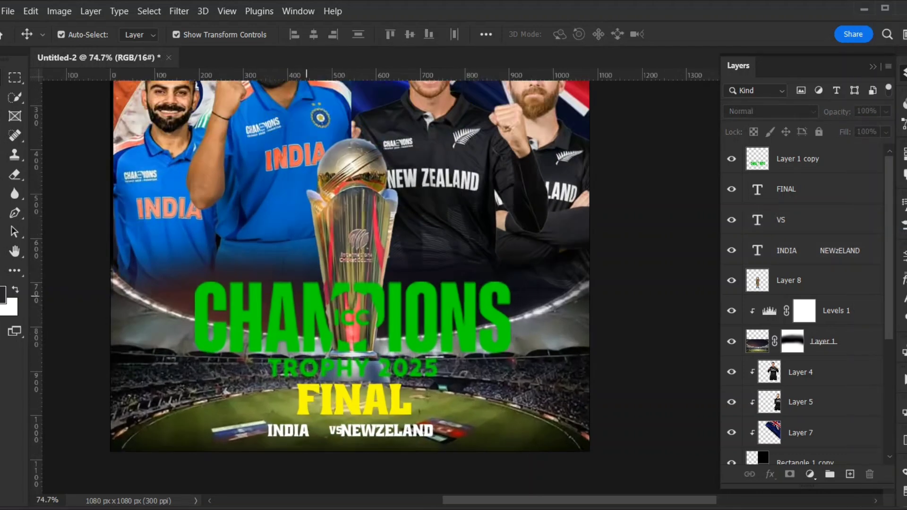
pyautogui.click(386, 425)
pyautogui.moveTo(330, 423); pyautogui.dragTo(343, 423)
pyautogui.click(695, 364)
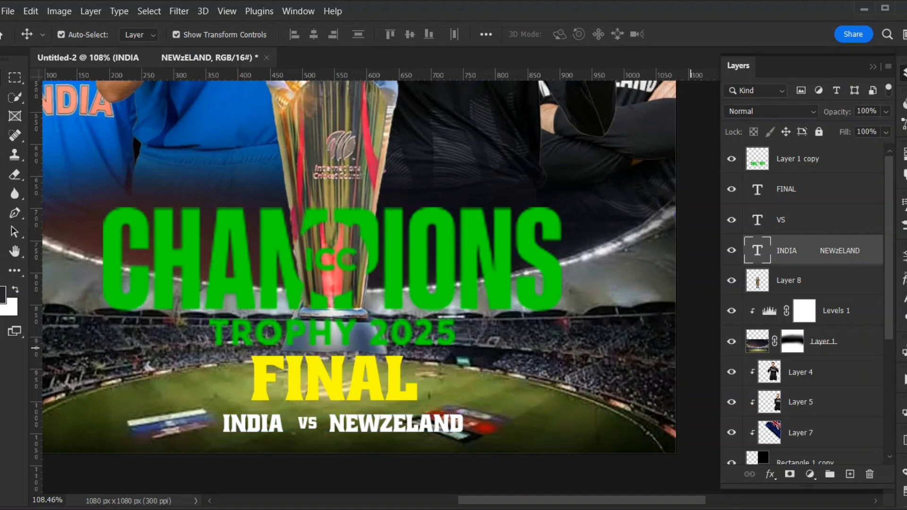
# Add a Levels adjustment above the green Champions Trophy title on Layer 1 copy and clip it to that layer.
pyautogui.scroll(-8, 312, 386)
pyautogui.moveTo(424, 274); pyautogui.dragTo(464, 304)
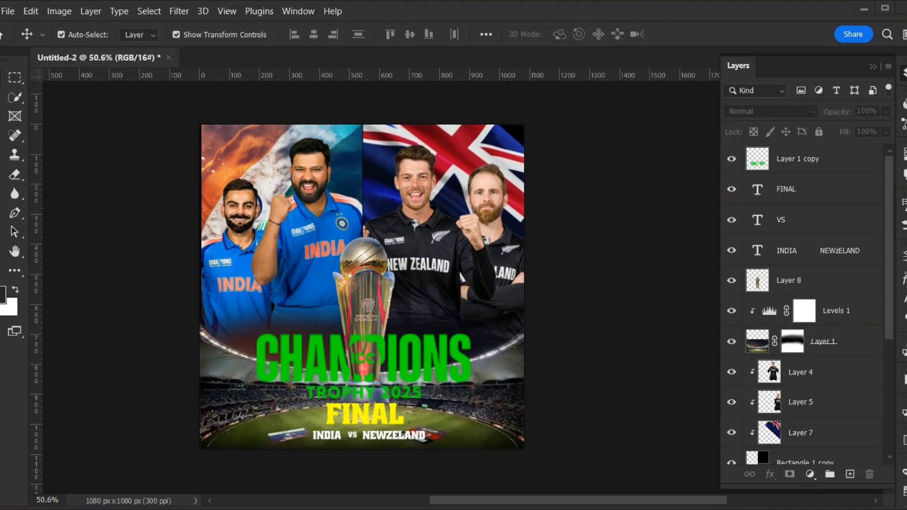
pyautogui.click(364, 359)
pyautogui.click(810, 475)
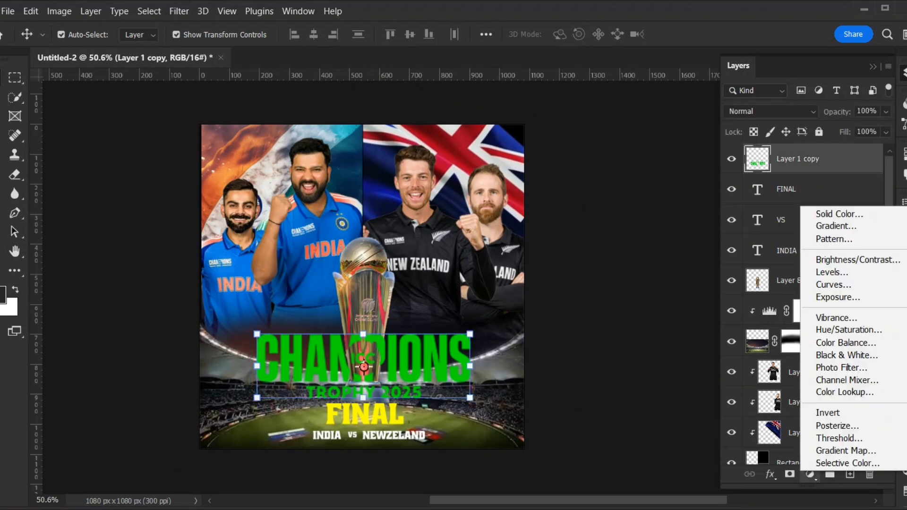
pyautogui.click(818, 272)
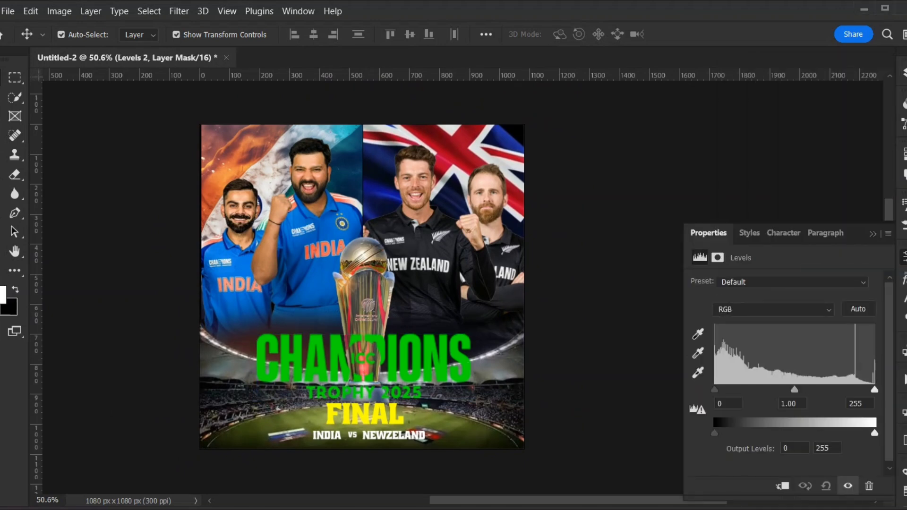
pyautogui.click(905, 73)
pyautogui.hotkey('ctrl', 'alt', 'g')
# Brighten the green title by raising the midtone of Levels 2 to about 1.56 and lowering its white input level.
pyautogui.doubleClick(770, 159)
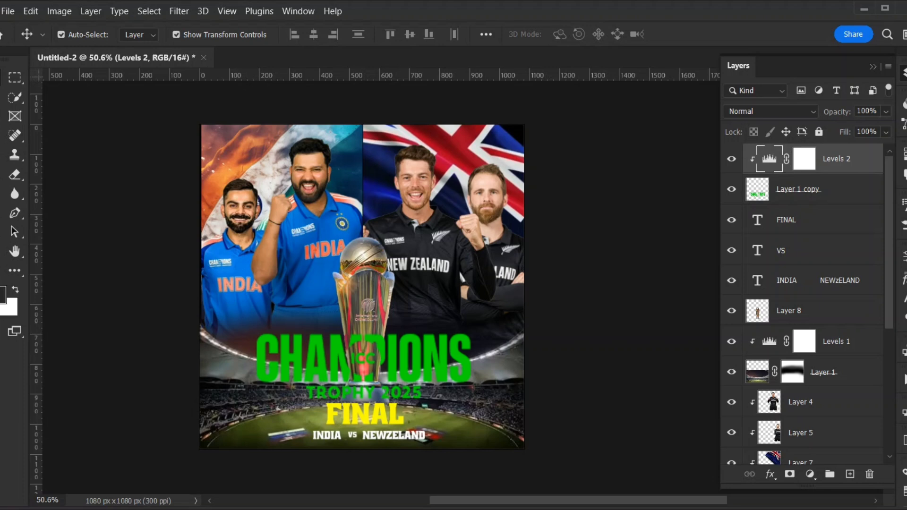
pyautogui.moveTo(794, 390)
pyautogui.mouseDown()
pyautogui.moveTo(778, 390)
pyautogui.moveTo(812, 390)
pyautogui.moveTo(787, 390)
pyautogui.mouseUp()
pyautogui.moveTo(874, 390); pyautogui.dragTo(850, 390)
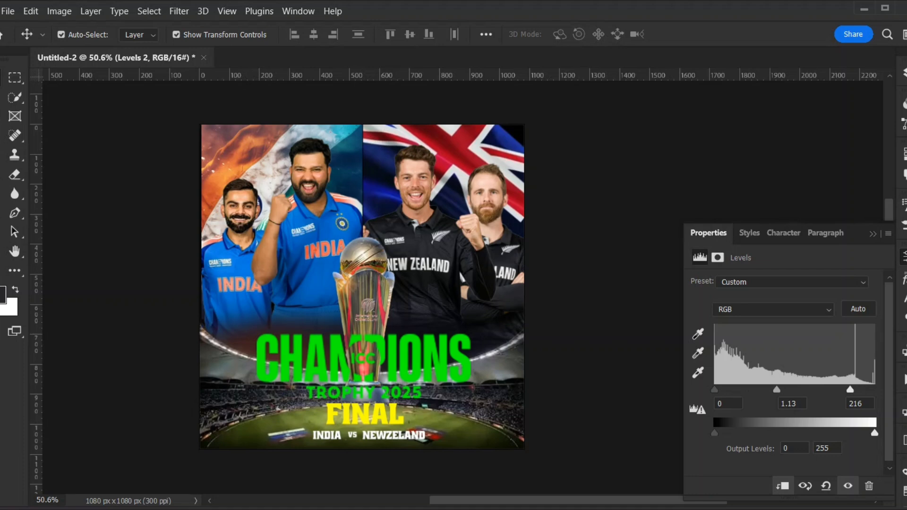
pyautogui.moveTo(851, 390); pyautogui.dragTo(829, 390)
pyautogui.moveTo(715, 434)
pyautogui.mouseDown()
pyautogui.moveTo(728, 433)
pyautogui.moveTo(714, 433)
pyautogui.mouseUp()
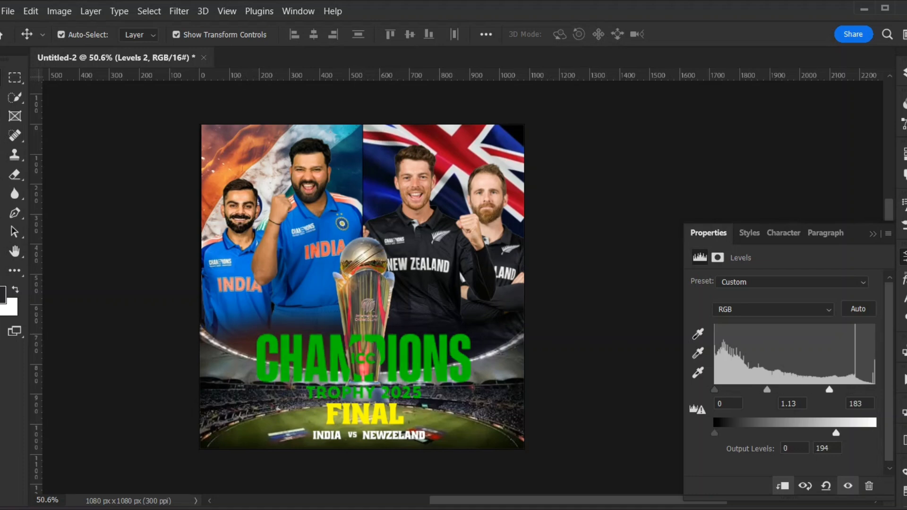
pyautogui.moveTo(768, 390); pyautogui.dragTo(754, 390)
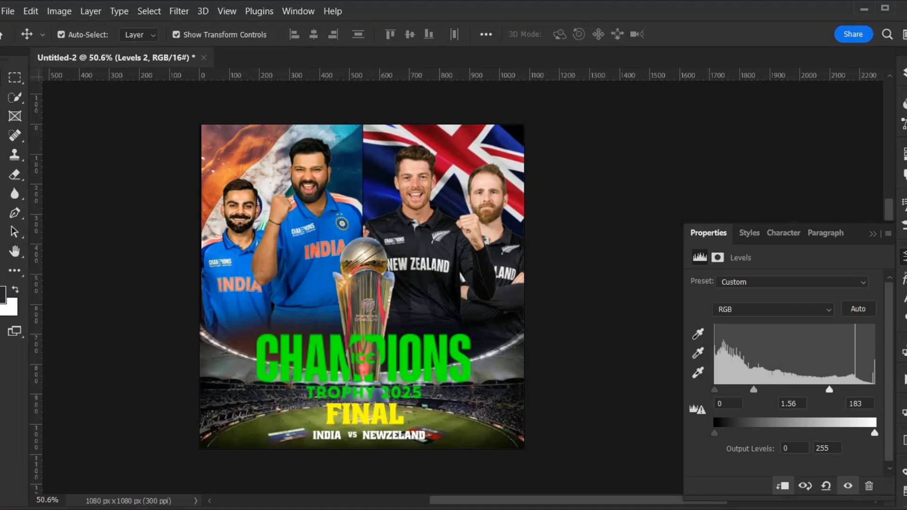
pyautogui.moveTo(829, 390); pyautogui.dragTo(790, 390)
pyautogui.click(874, 234)
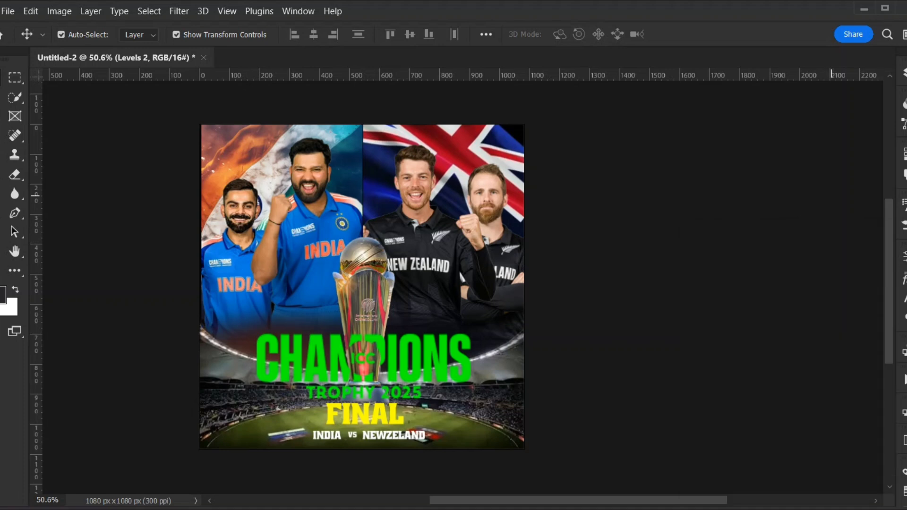